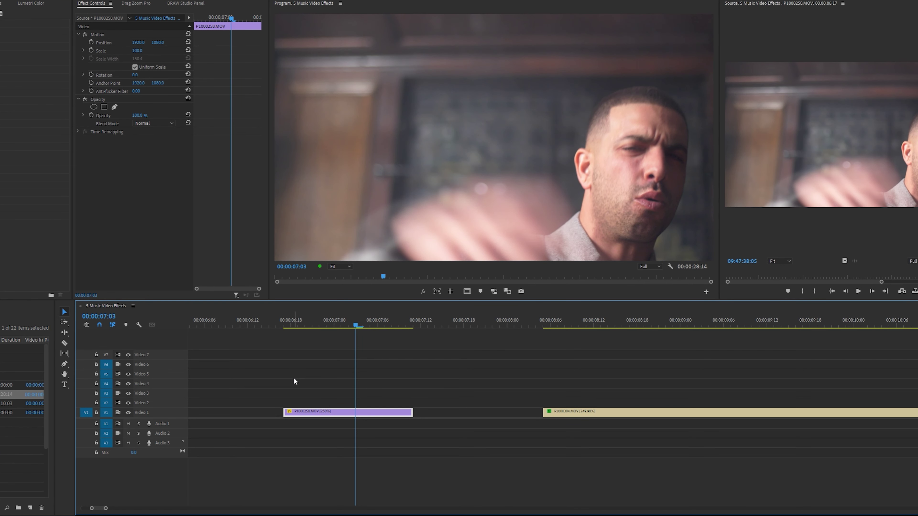
# Add a clip marker on P1000258.MOV at the beat frame 00:00:07:03
pyautogui.press('Left')
pyautogui.press('Left')
pyautogui.press('Left')
pyautogui.press('Left')
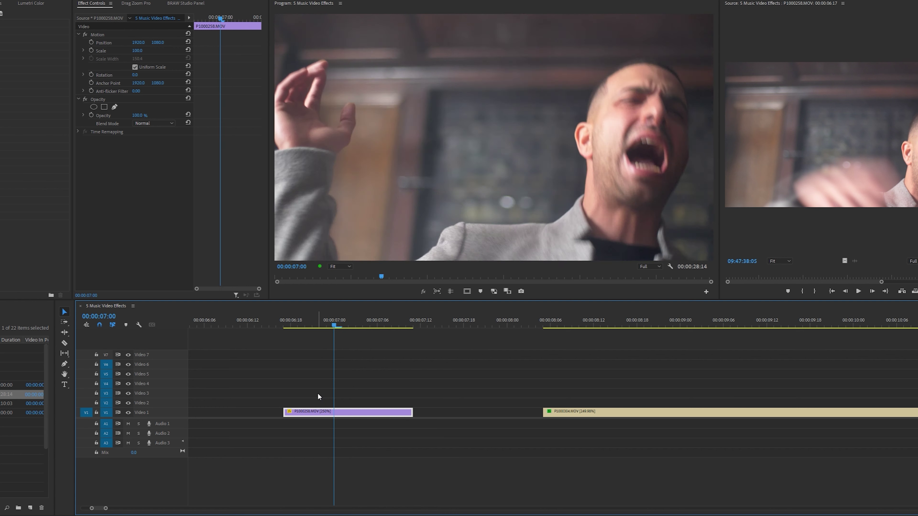
pyautogui.press('Right')
pyautogui.press('Right')
pyautogui.press('Right')
pyautogui.press('Right')
pyautogui.press('Right')
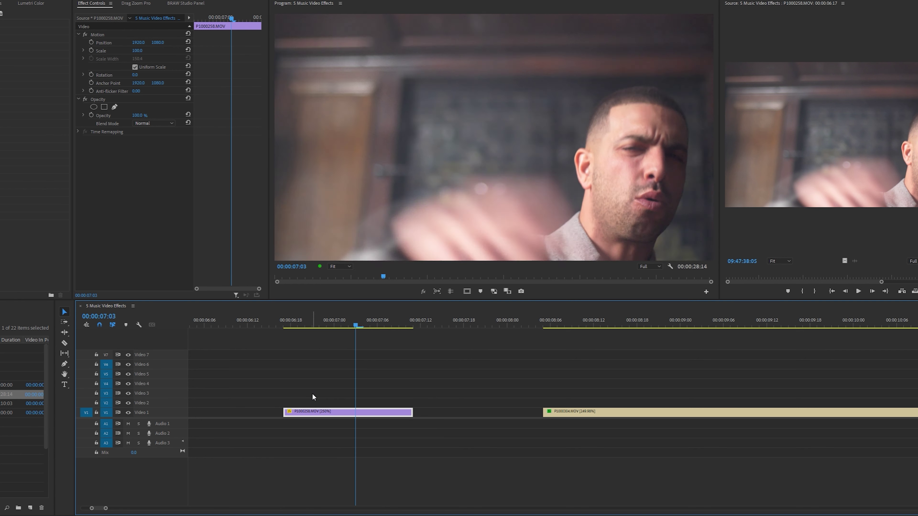
pyautogui.press('Left')
pyautogui.press('Left')
pyautogui.press('Left')
pyautogui.press('Right')
pyautogui.press('Right')
pyautogui.press('m')
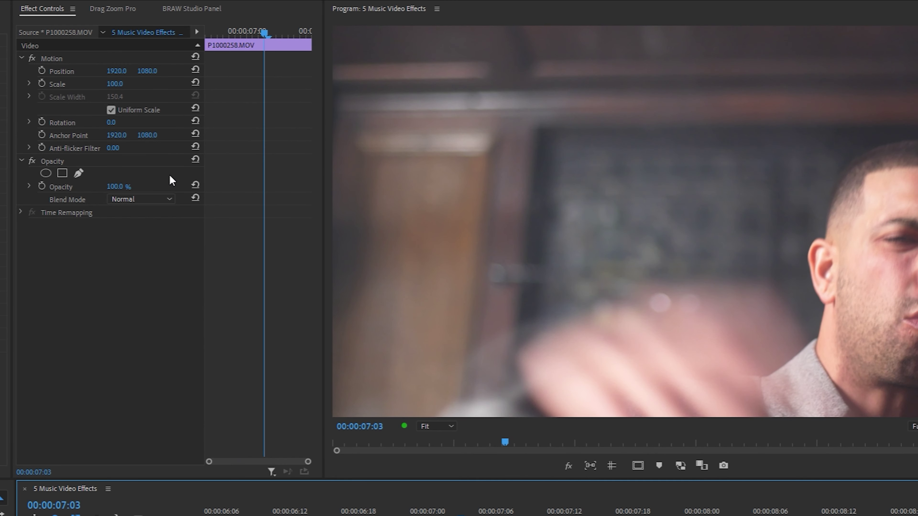
# Enable Position and Scale keyframing, adding keyframes at 00:00:07:00 and 00:00:07:06
pyautogui.click(42, 71)
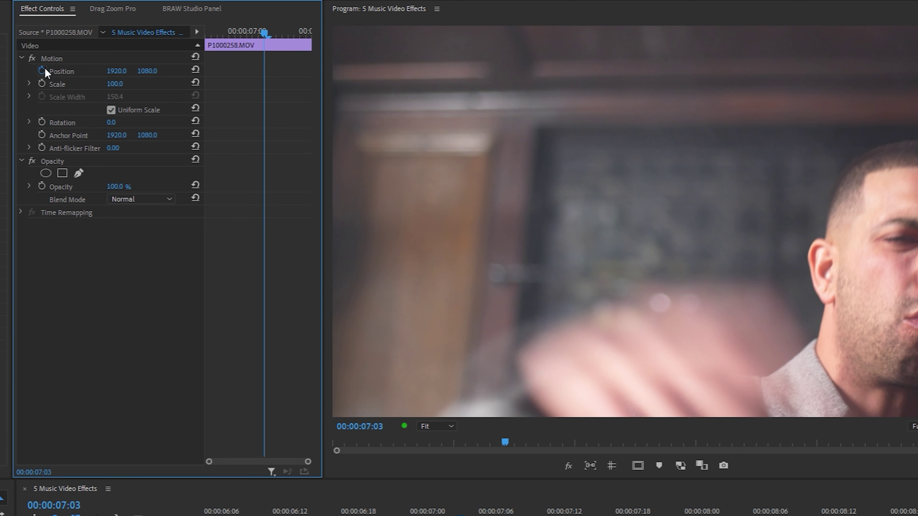
pyautogui.click(42, 83)
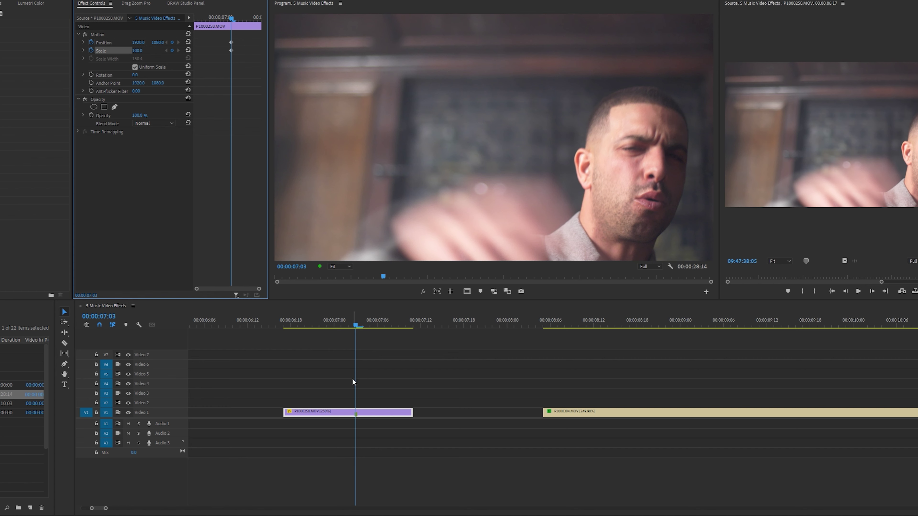
pyautogui.press('Left')
pyautogui.press('Left')
pyautogui.press('Left')
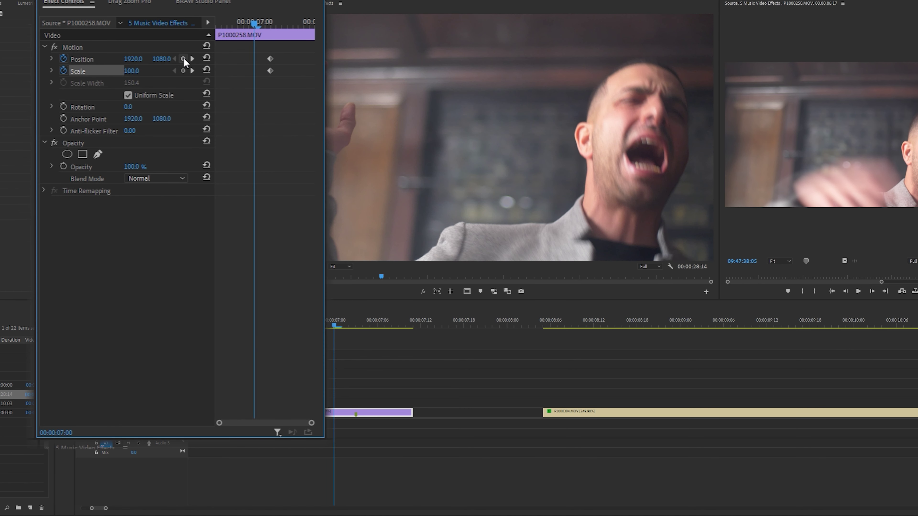
pyautogui.click(182, 59)
pyautogui.click(183, 70)
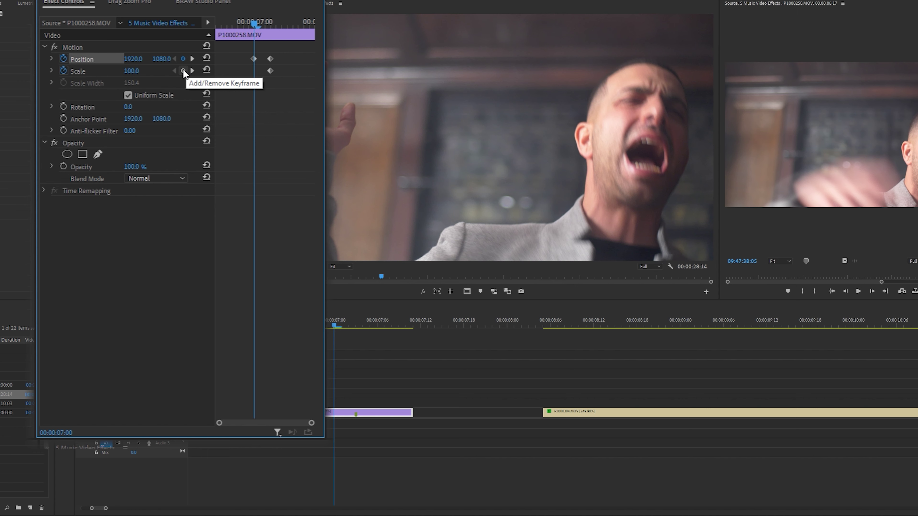
pyautogui.press('Right')
pyautogui.press('Right')
pyautogui.press('Right')
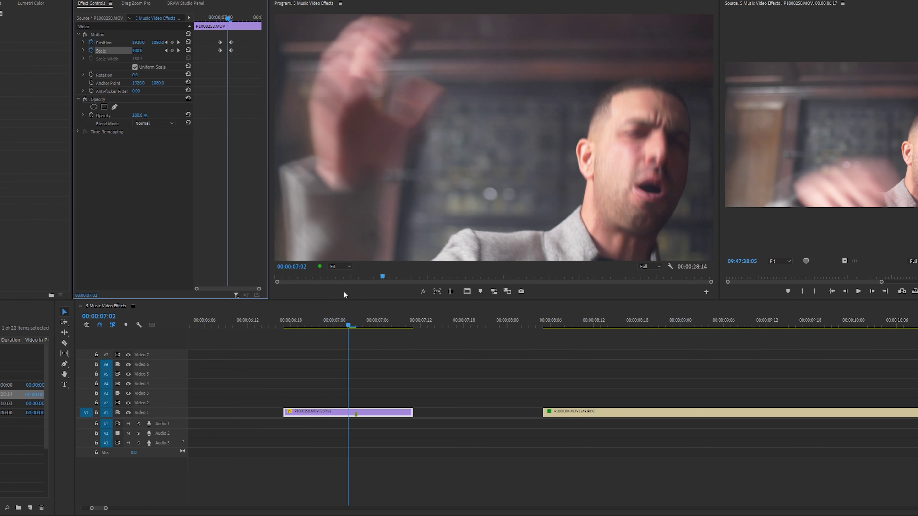
pyautogui.press('Right')
pyautogui.press('Right')
pyautogui.press('Right')
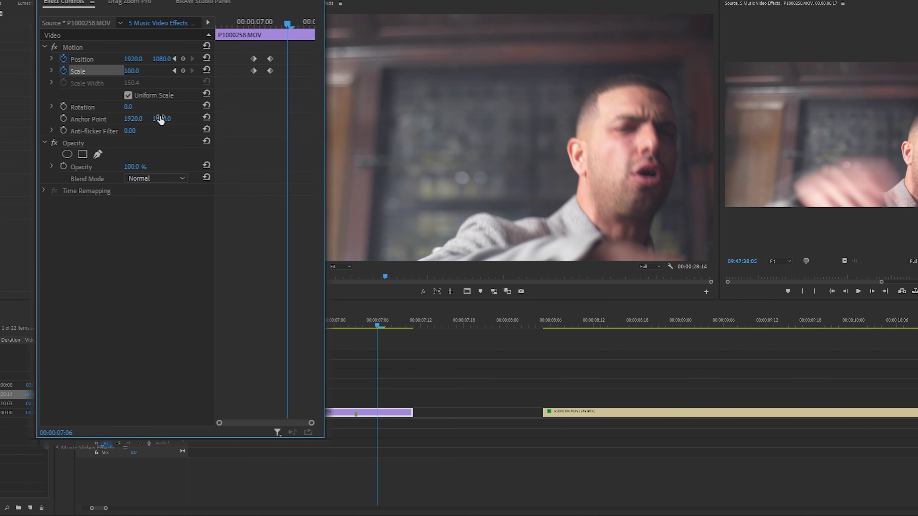
pyautogui.click(184, 59)
pyautogui.click(182, 70)
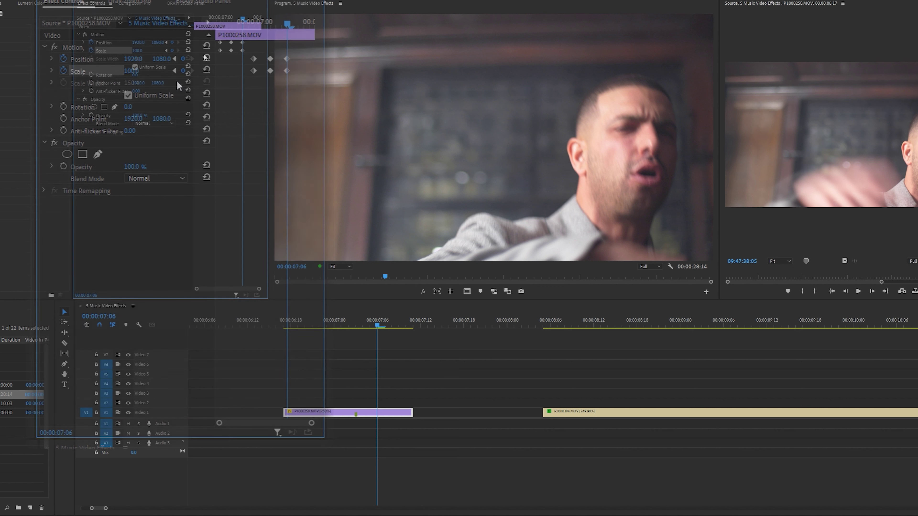
# At 00:00:07:03 set Scale to 139% and shift Position Y, then preview the punch-in
pyautogui.press('Left')
pyautogui.press('Left')
pyautogui.press('Left')
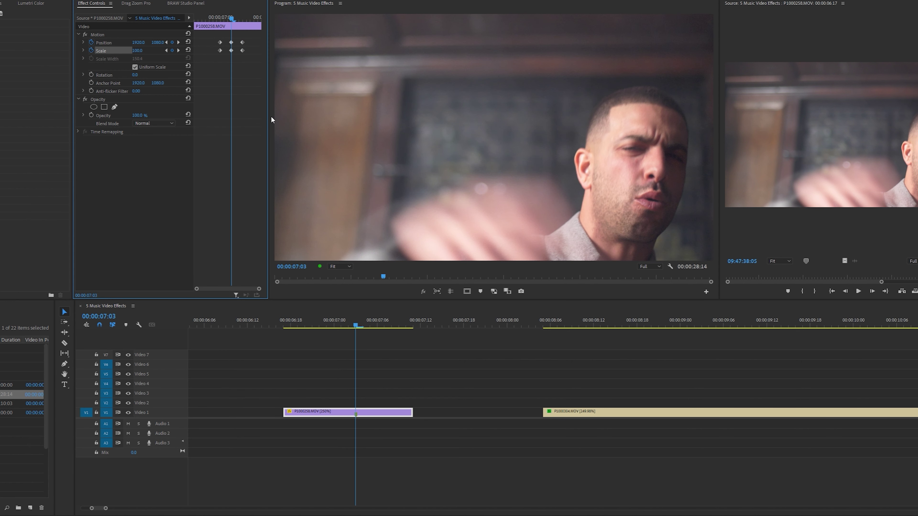
pyautogui.moveTo(164, 43); pyautogui.dragTo(150, 43)
pyautogui.moveTo(137, 50); pyautogui.dragTo(155, 42)
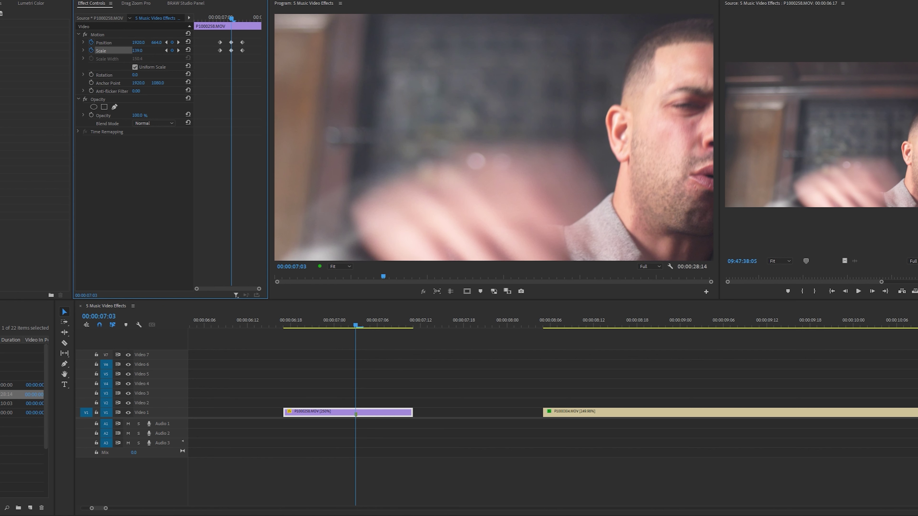
pyautogui.moveTo(342, 325)
pyautogui.mouseDown()
pyautogui.moveTo(334, 326)
pyautogui.moveTo(383, 326)
pyautogui.moveTo(313, 325)
pyautogui.moveTo(399, 325)
pyautogui.moveTo(348, 325)
pyautogui.mouseUp()
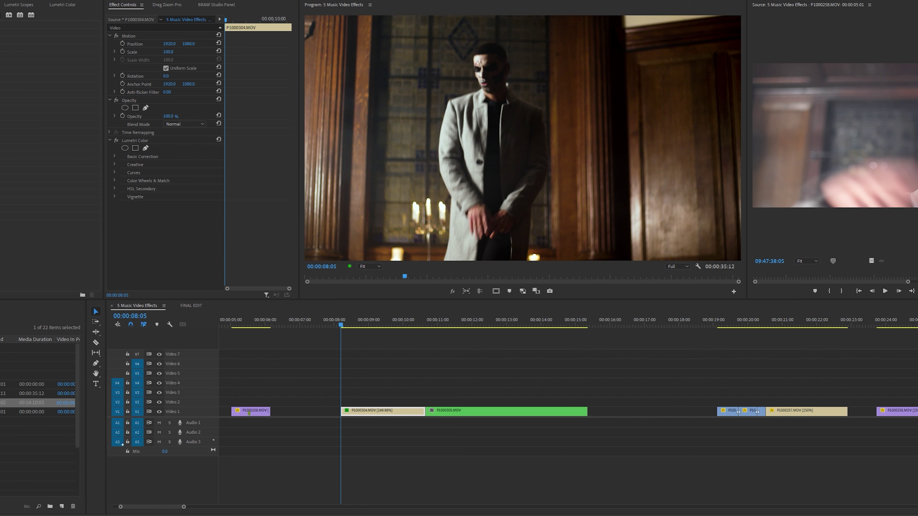
# Split P1000304.MOV at 00:00:08:21 and move the second part up to Video 2
pyautogui.click(384, 386)
pyautogui.press('space')
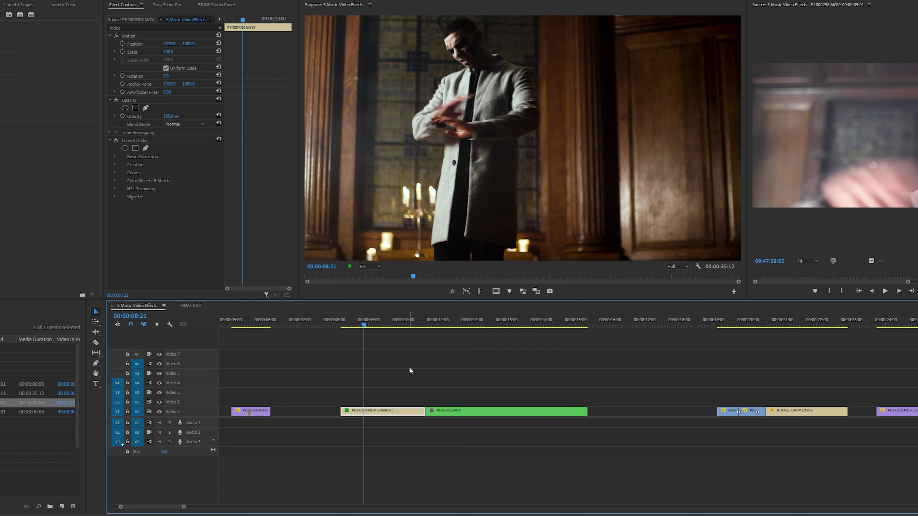
pyautogui.hotkey('ctrl', 'k')
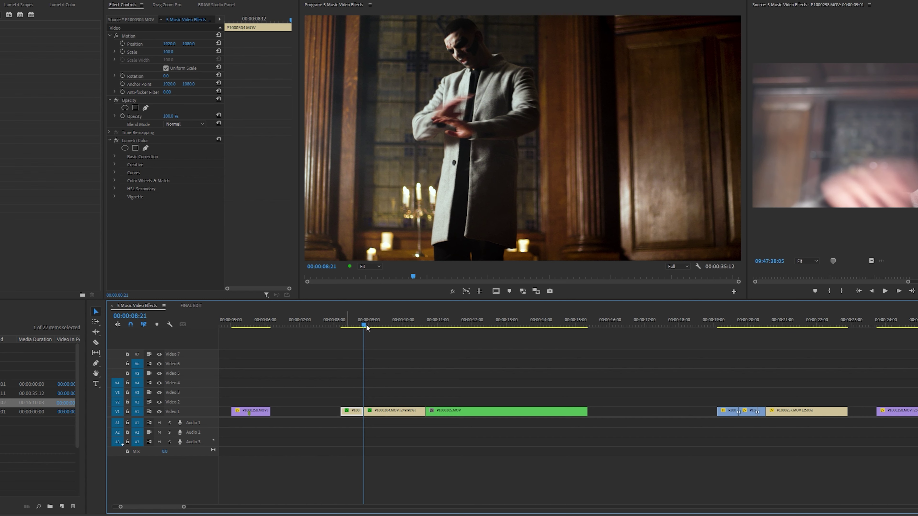
pyautogui.scroll(4, 400, 392)
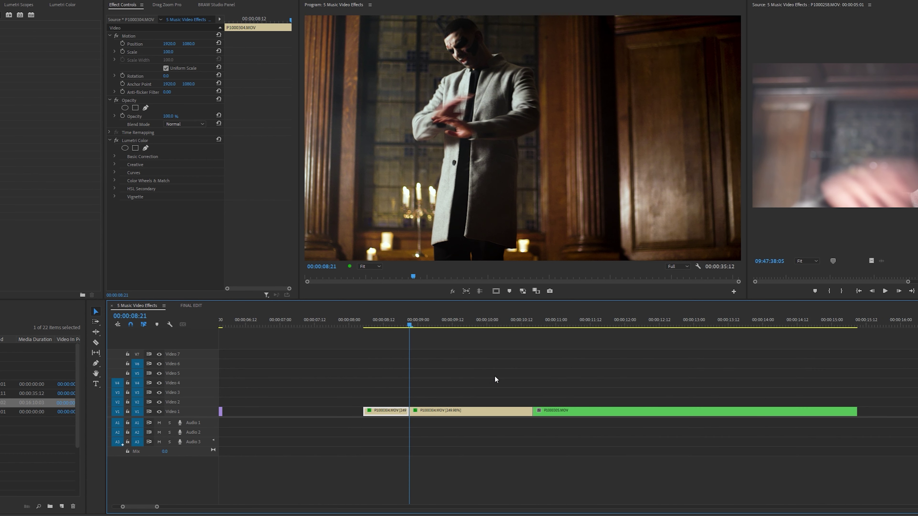
pyautogui.scroll(-1, 442, 405)
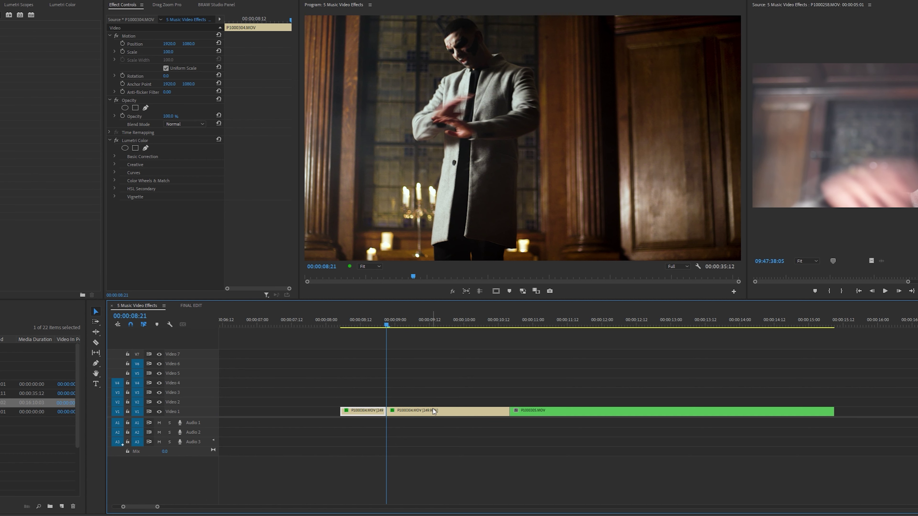
pyautogui.moveTo(433, 411); pyautogui.dragTo(449, 402)
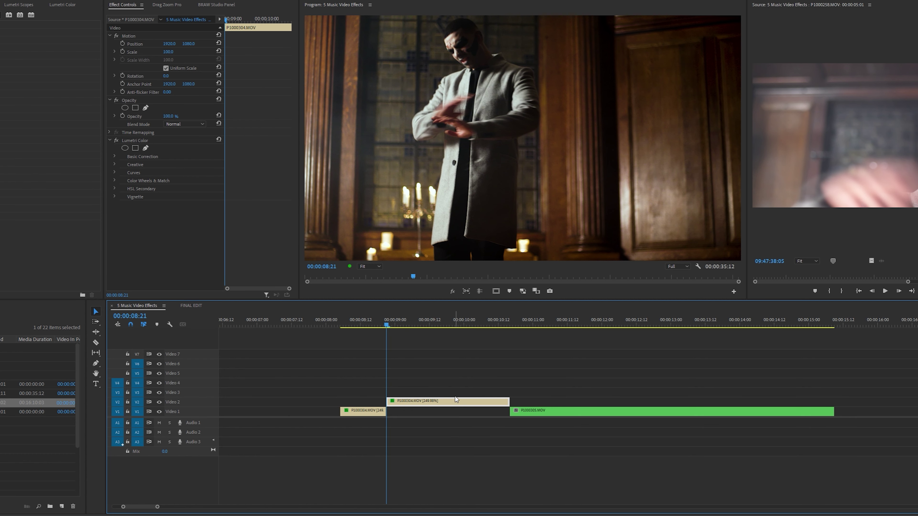
# Set the Video 2 piece's Speed/Duration to 100%
pyautogui.rightClick(444, 404)
pyautogui.click(486, 250)
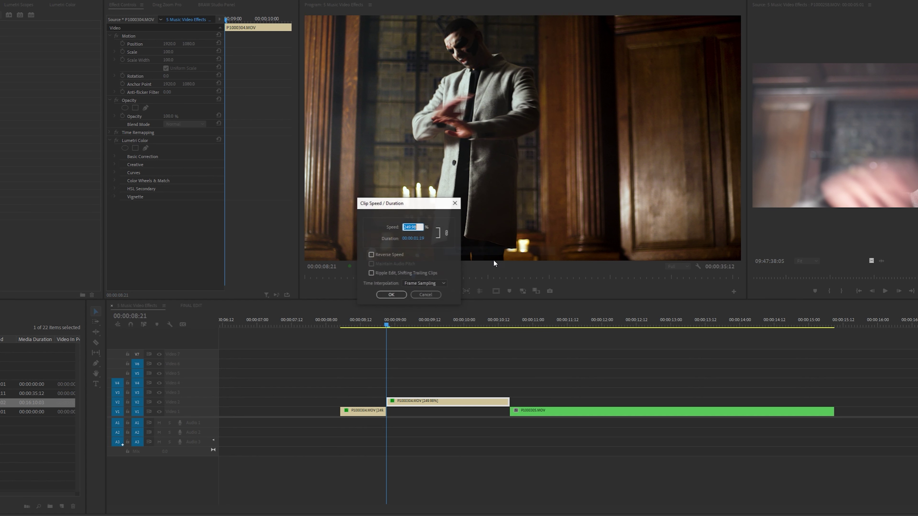
pyautogui.write('100')
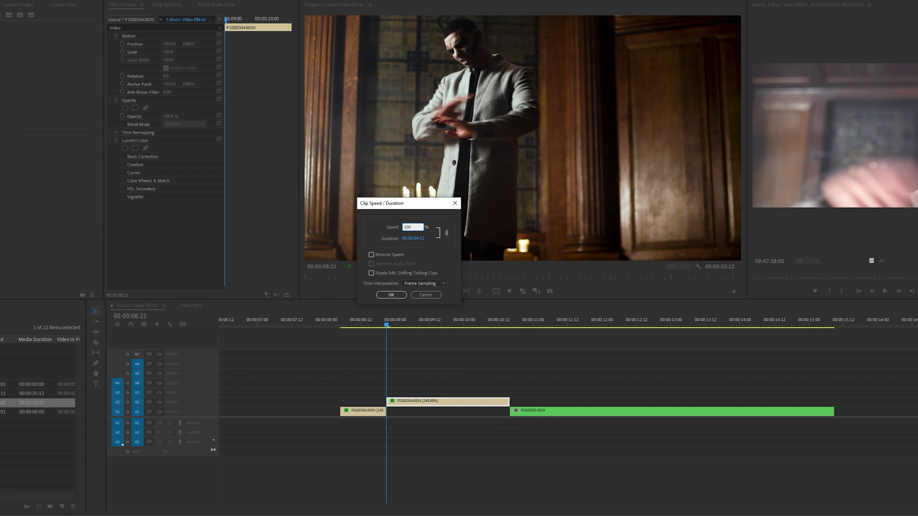
pyautogui.press('Return')
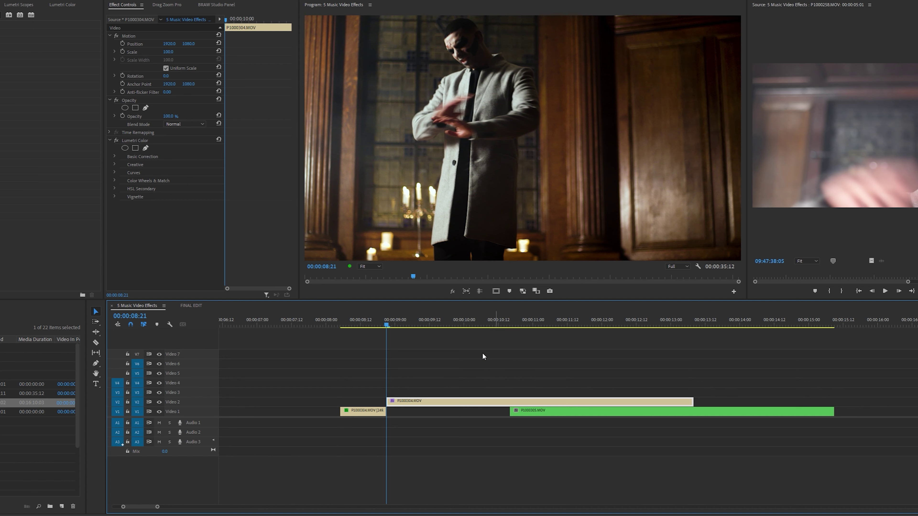
# Cut the Video 2 clip at 00:00:10:13 and set the later piece to 400% speed
pyautogui.moveTo(474, 382); pyautogui.dragTo(502, 376)
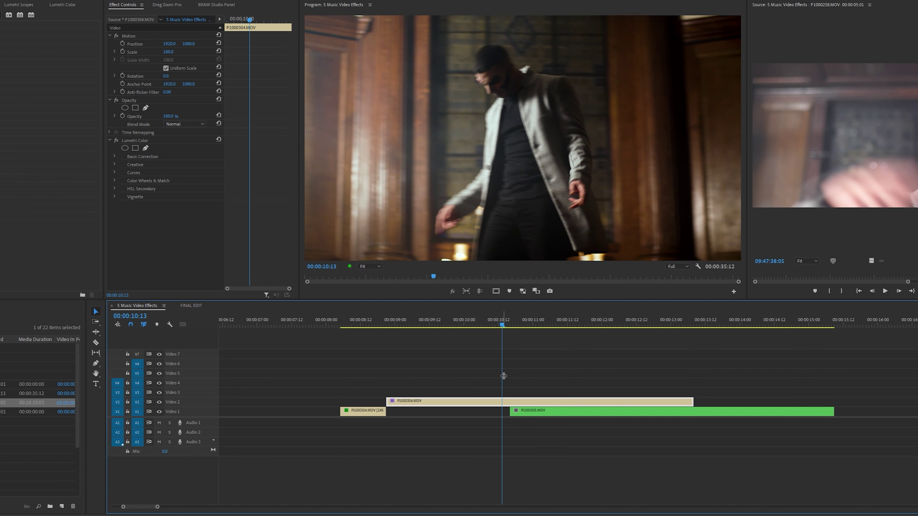
pyautogui.hotkey('ctrl', 'k')
pyautogui.hotkey('shift', 'Right')
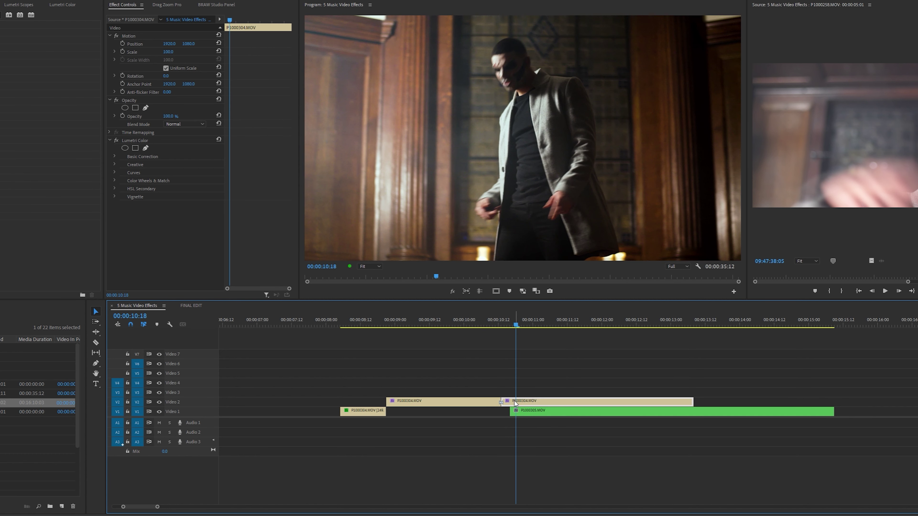
pyautogui.rightClick(553, 402)
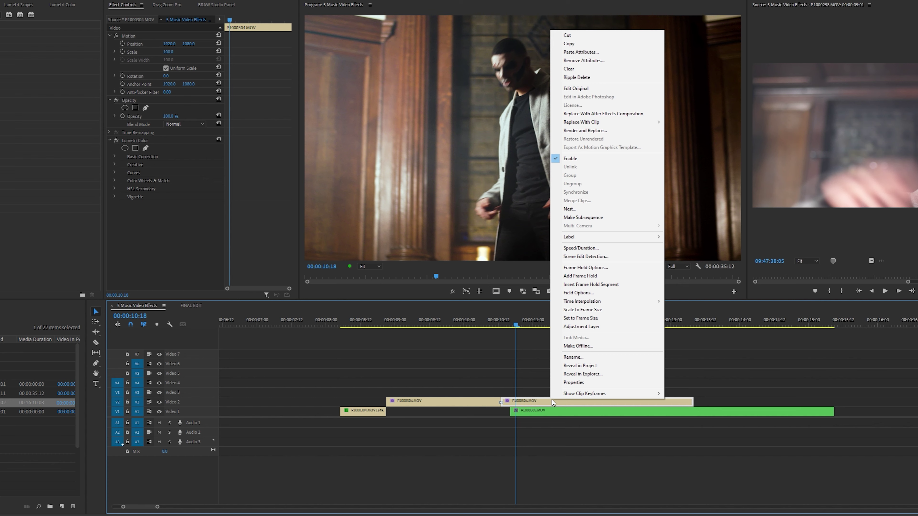
pyautogui.click(600, 249)
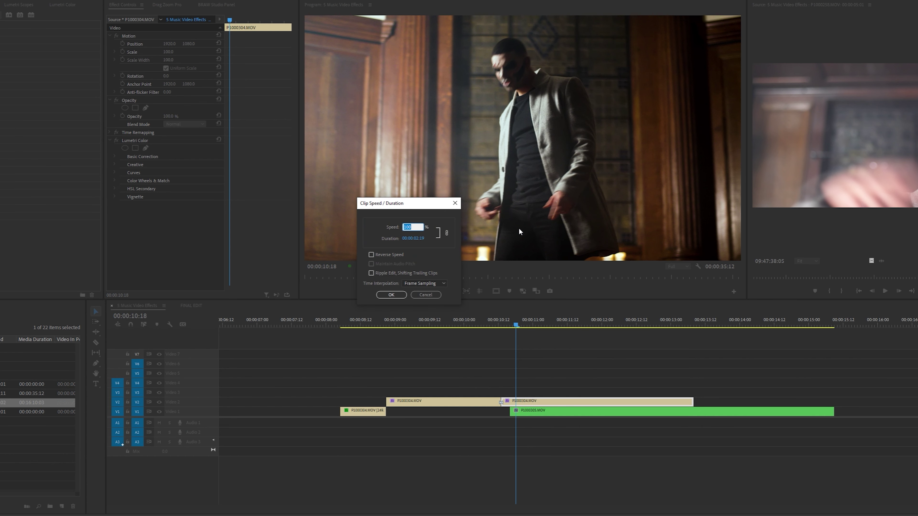
pyautogui.write('400')
pyautogui.press('Return')
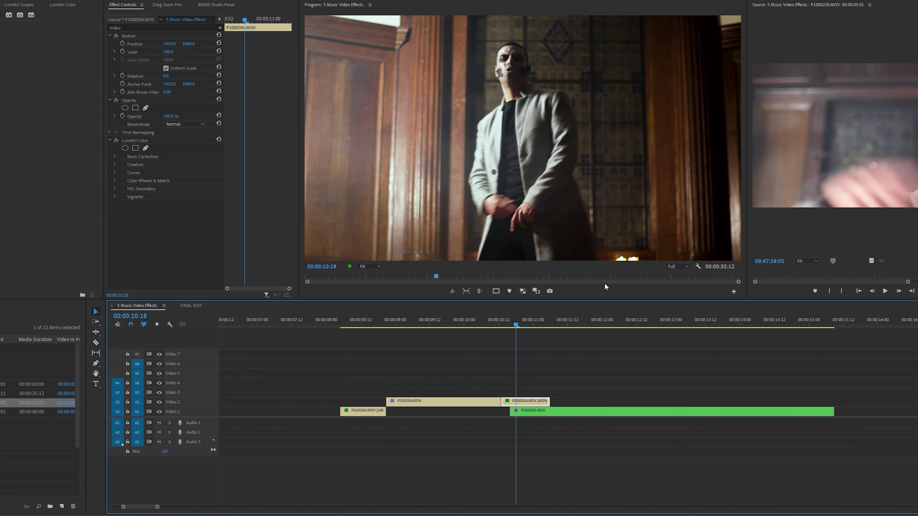
# Cut the 400% piece near 00:00:10:16, shift the following piece three frames earlier, and play back
pyautogui.press('Up')
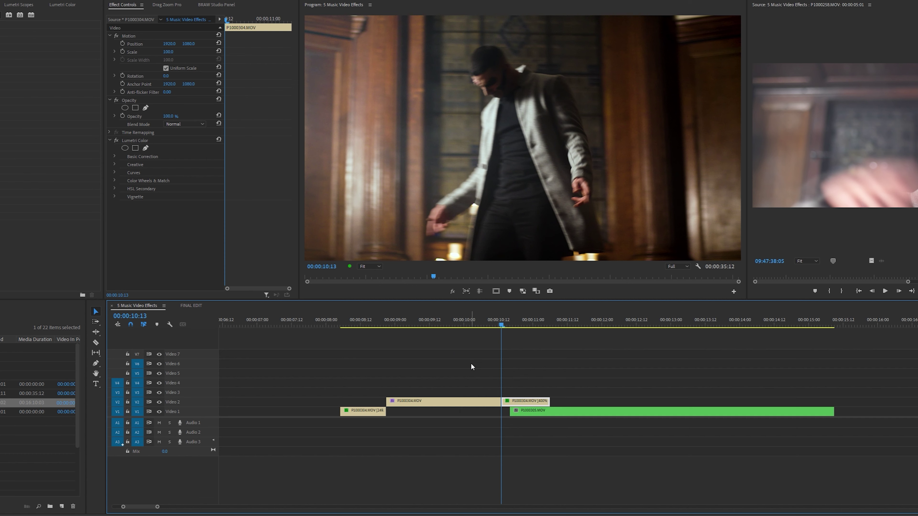
pyautogui.press('Right')
pyautogui.press('Right')
pyautogui.press('Right')
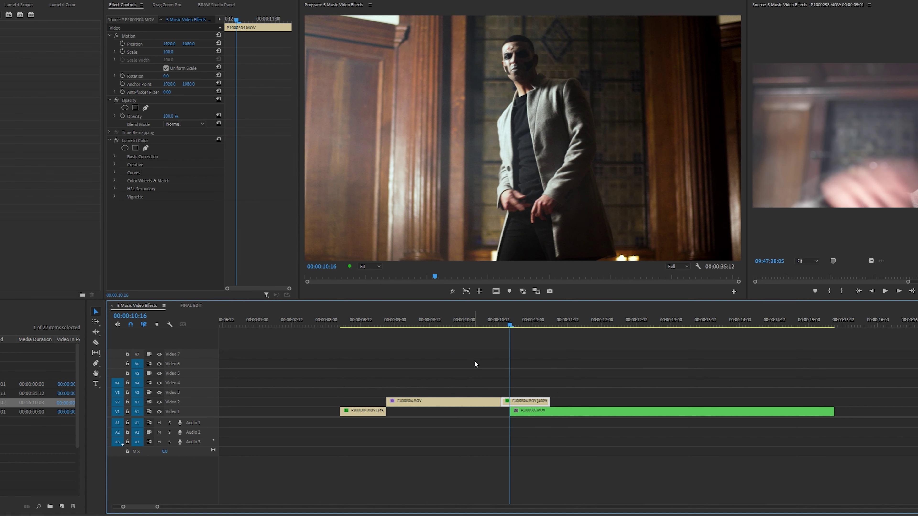
pyautogui.hotkey('ctrl', 'k')
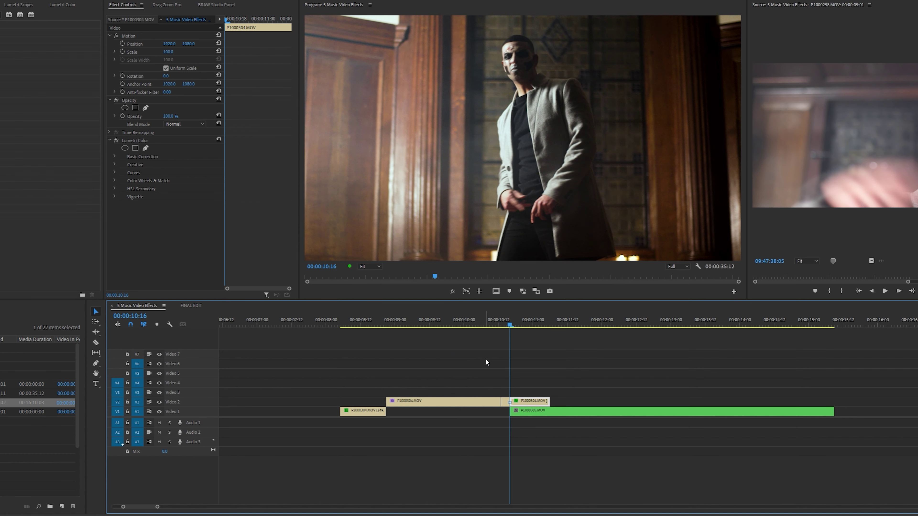
pyautogui.press('Right')
pyautogui.press('Right')
pyautogui.press('Right')
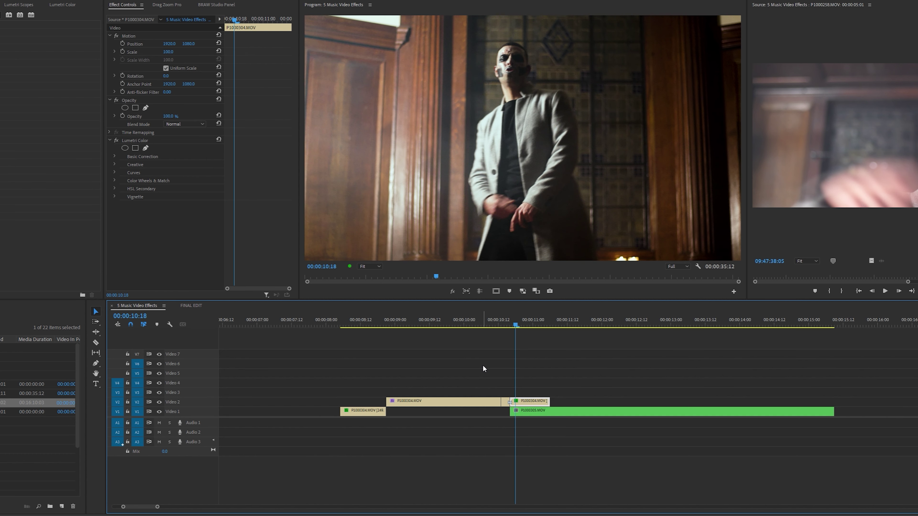
pyautogui.hotkey('ctrl', 'k')
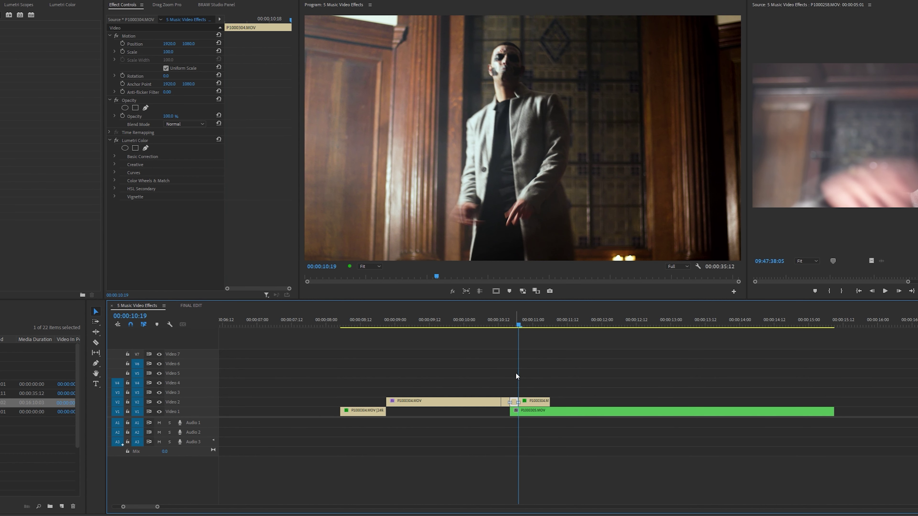
pyautogui.moveTo(536, 401); pyautogui.dragTo(528, 405)
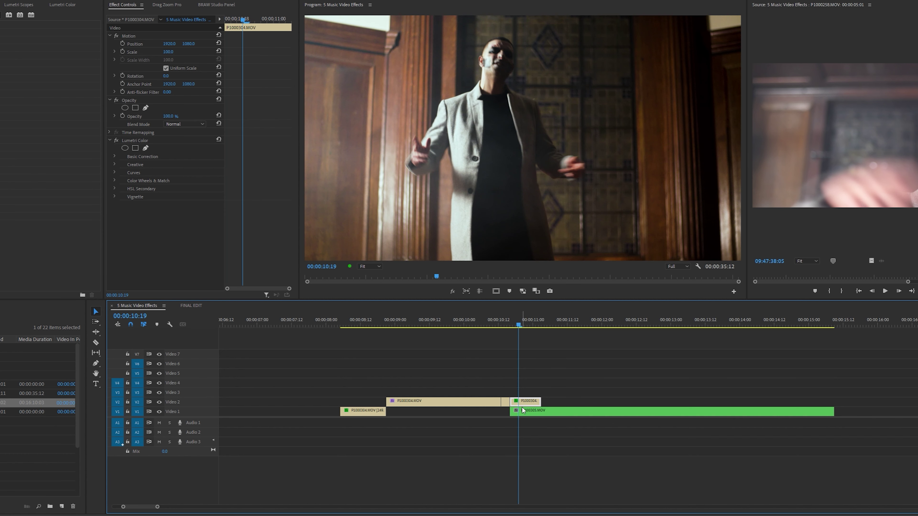
pyautogui.press('Up')
pyautogui.press('space')
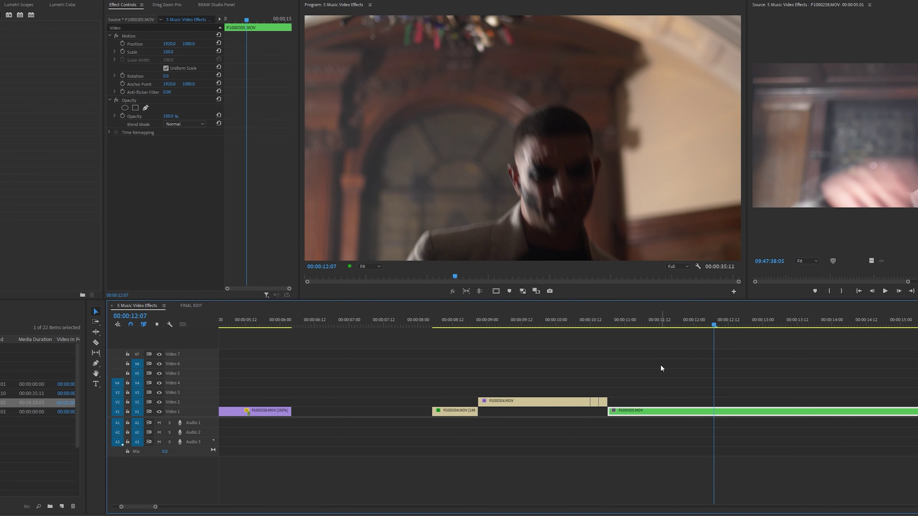
# Set P1000305's speed to 400% and play it back
pyautogui.press('Up')
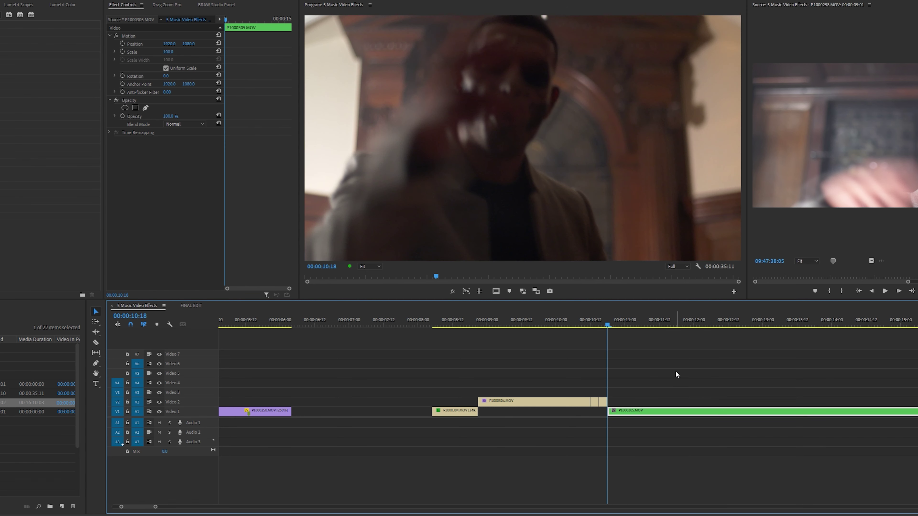
pyautogui.rightClick(671, 413)
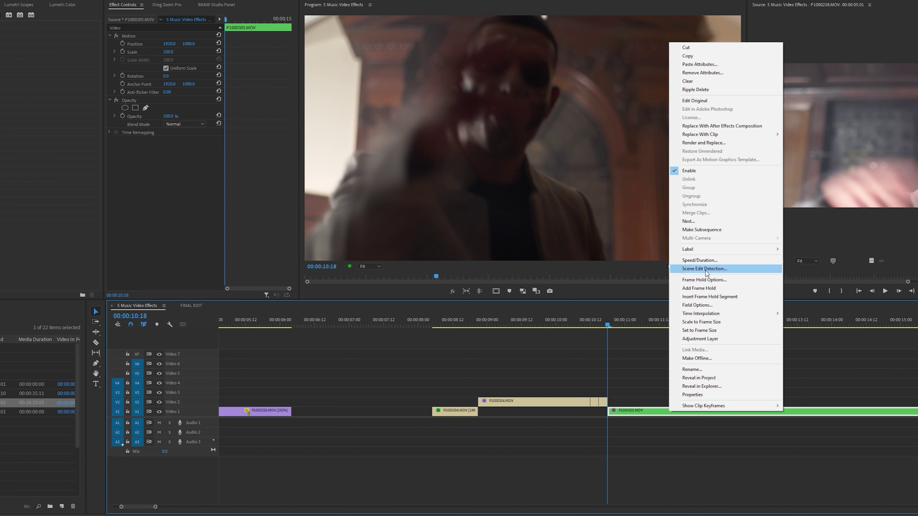
pyautogui.click(699, 260)
pyautogui.write('400')
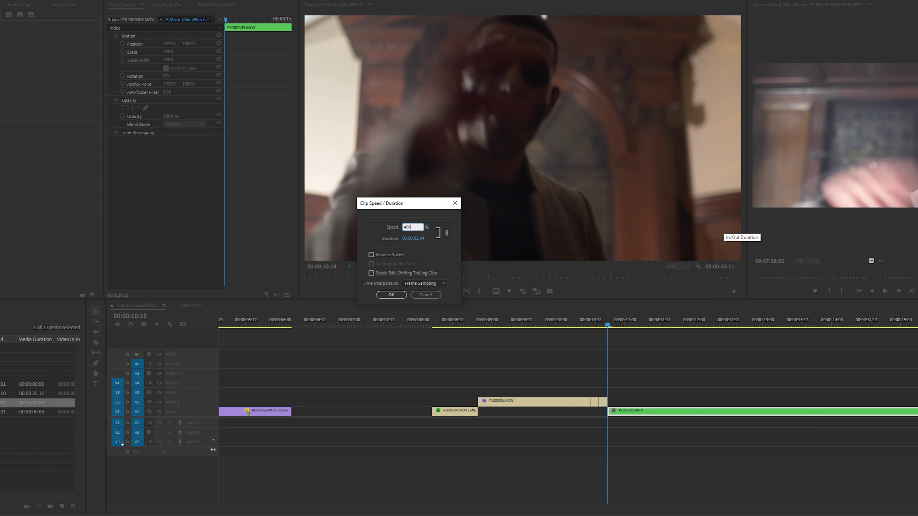
pyautogui.press('Return')
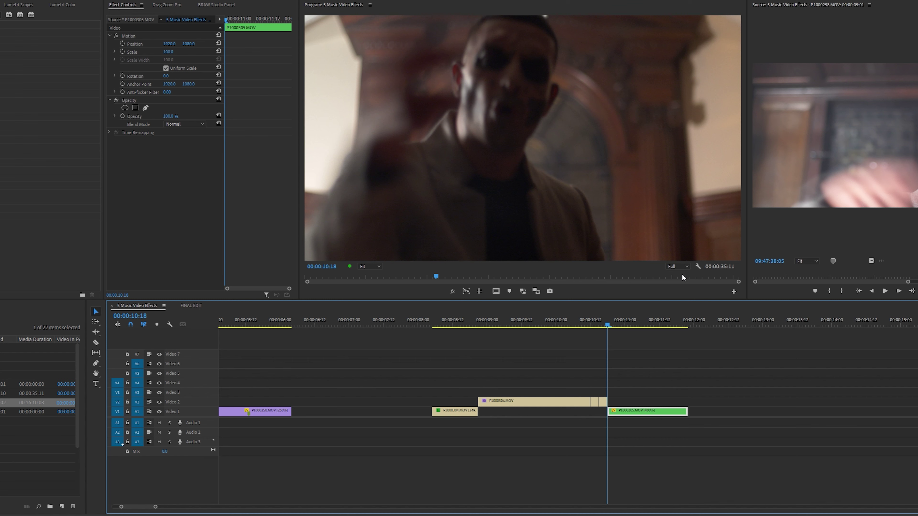
pyautogui.press('space')
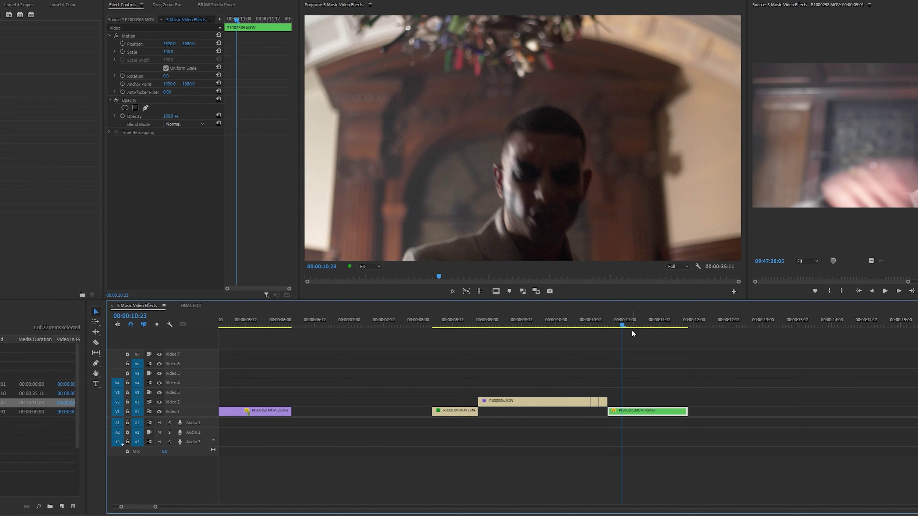
# Cut P1000305 at 00:00:11:07, return the second part to 100% speed, and review the ramp
pyautogui.hotkey('ctrl', 'k')
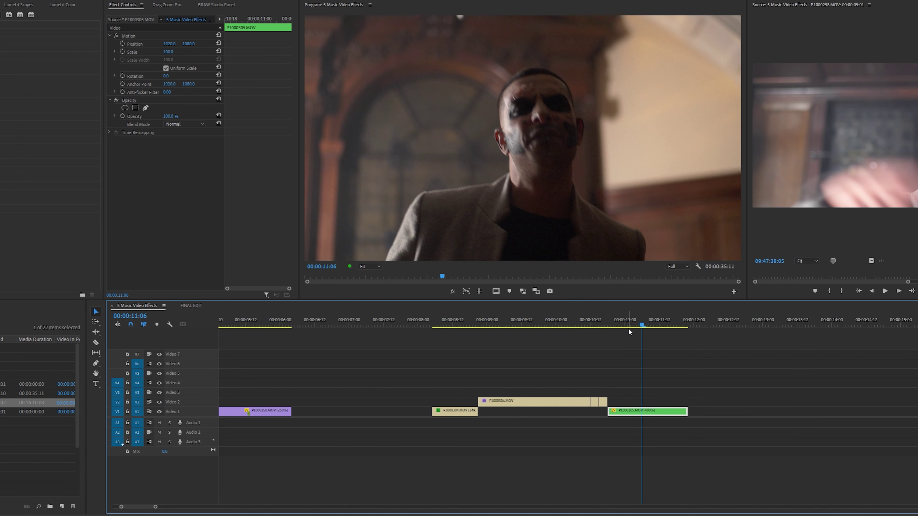
pyautogui.rightClick(662, 413)
pyautogui.click(704, 260)
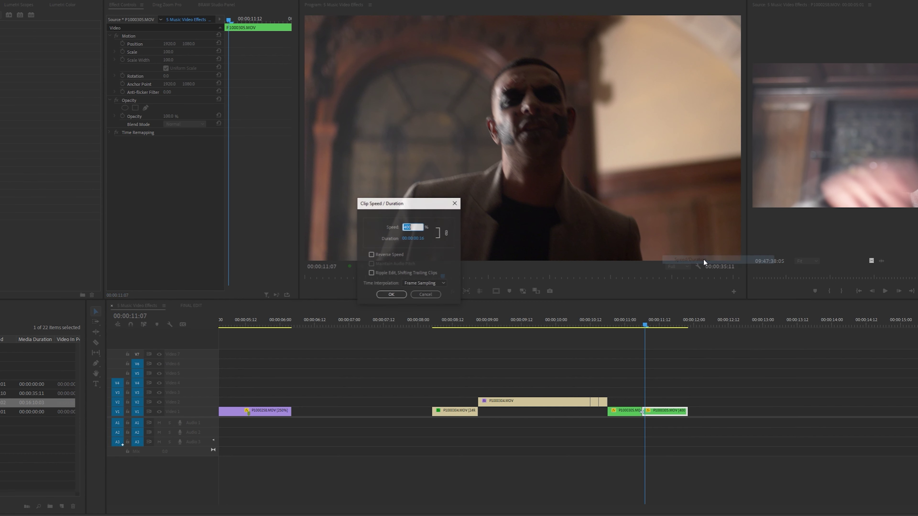
pyautogui.write('100')
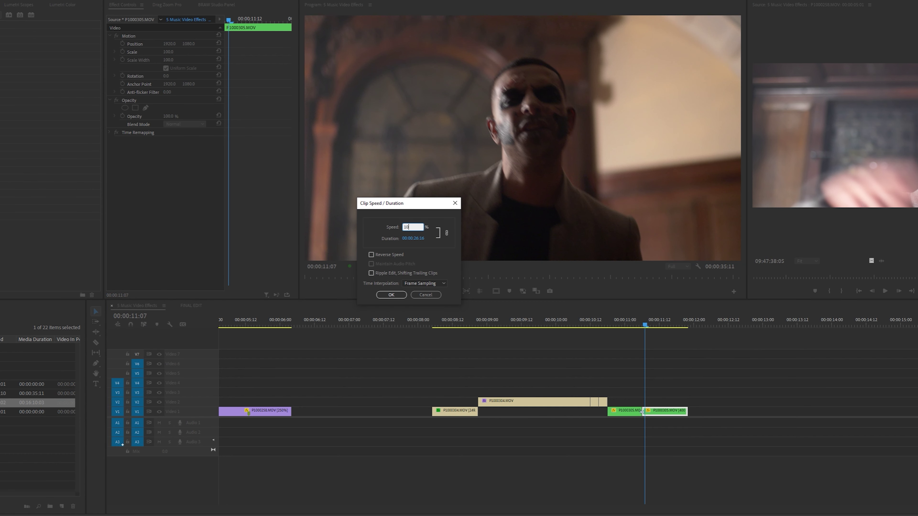
pyautogui.press('Return')
pyautogui.click(488, 320)
pyautogui.press('space')
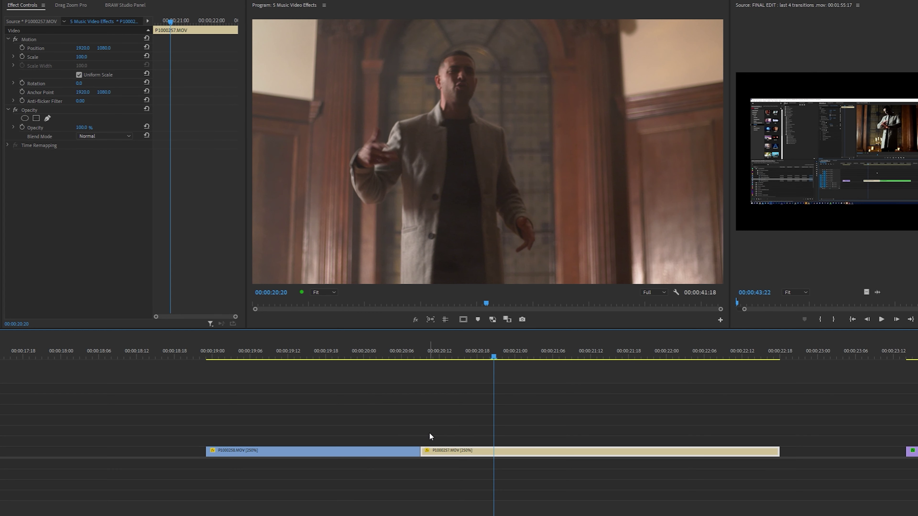
# Cut P1000258 at 00:00:20:03 and copy the short piece onto Video 2
pyautogui.press('Up')
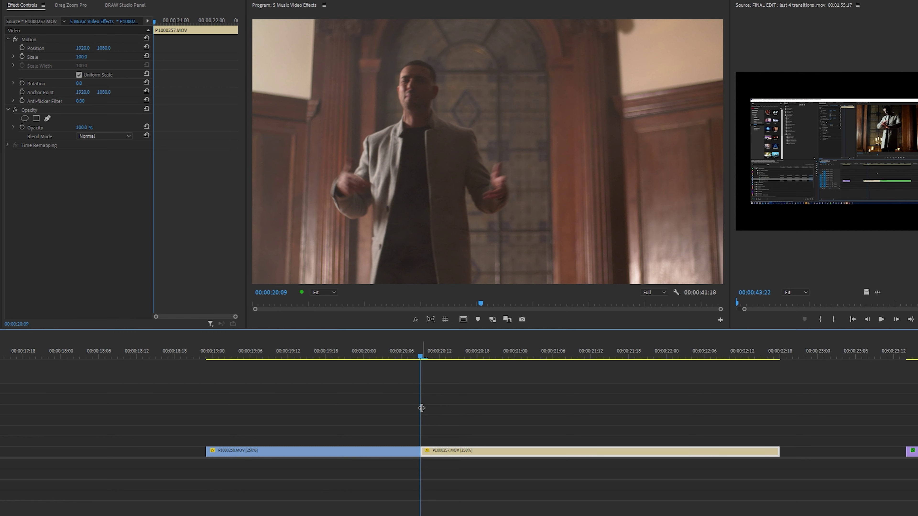
pyautogui.press('Left')
pyautogui.press('Left')
pyautogui.press('Left')
pyautogui.press('Left')
pyautogui.press('Left')
pyautogui.press('Left')
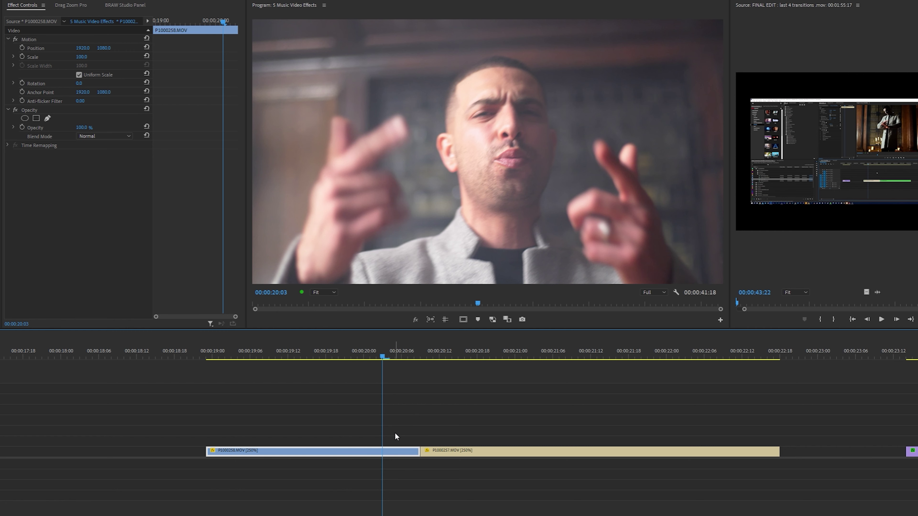
pyautogui.hotkey('ctrl', 'k')
pyautogui.press('Right')
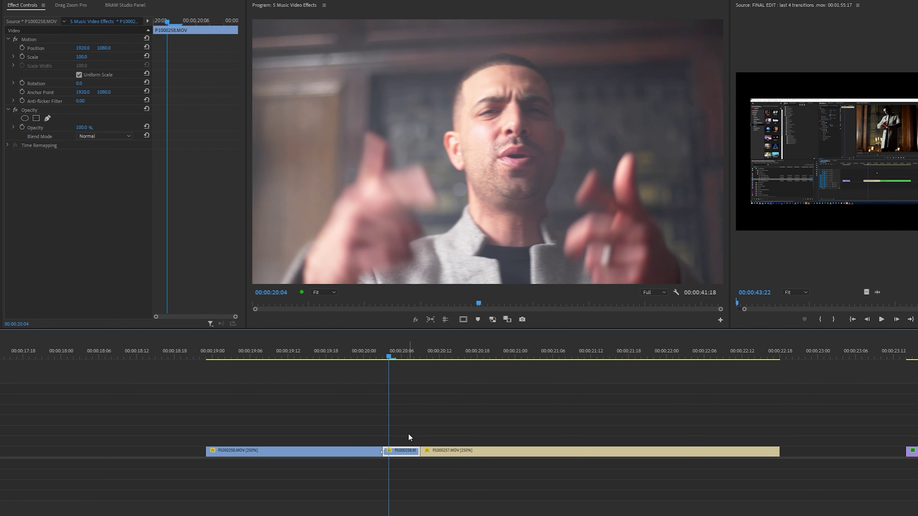
pyautogui.moveTo(404, 448); pyautogui.dragTo(405, 450)
# Add a rectangle mask to the upper copy's Opacity effect
pyautogui.click(402, 443)
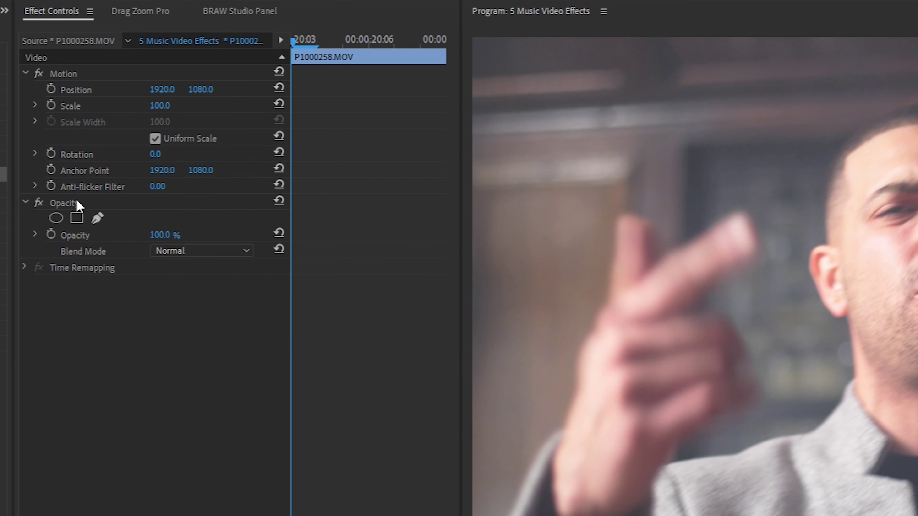
pyautogui.click(77, 204)
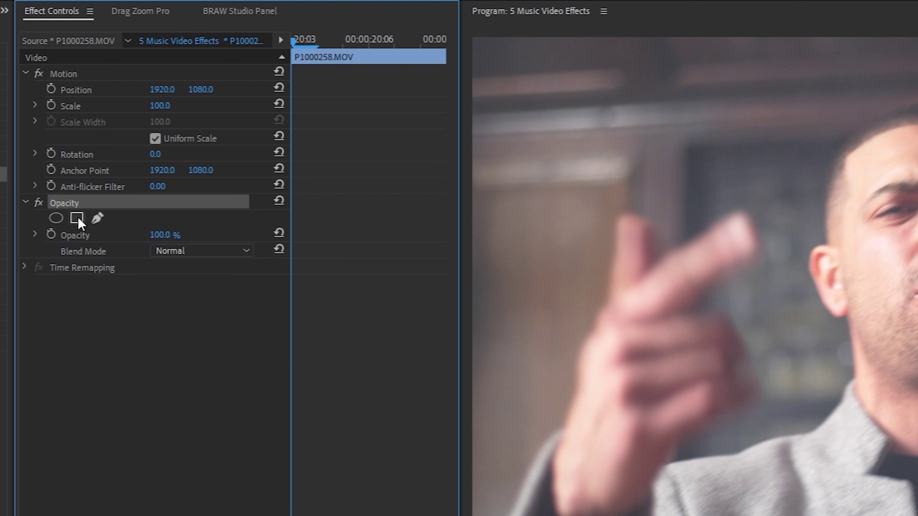
pyautogui.click(77, 218)
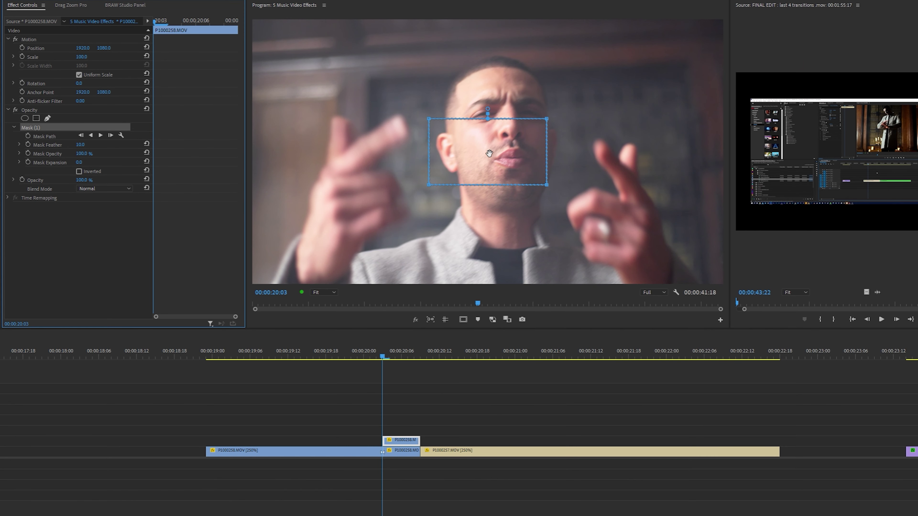
# At 25% Program monitor zoom, drag the mask corners into a tall slanted strip
pyautogui.click(414, 289)
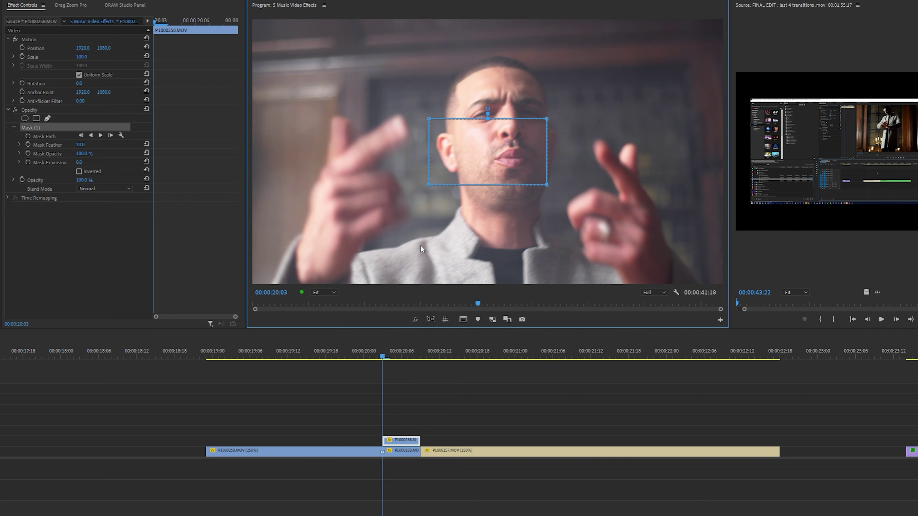
pyautogui.click(323, 292)
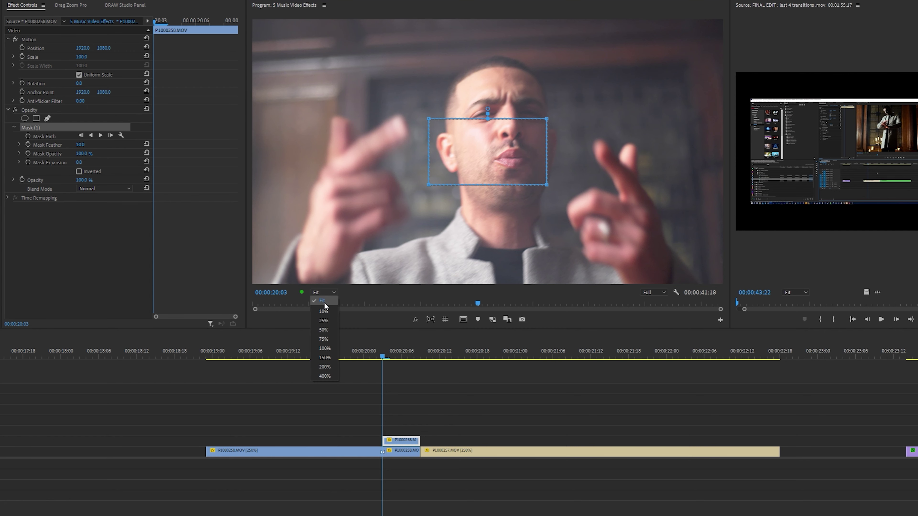
pyautogui.click(331, 322)
pyautogui.moveTo(492, 154); pyautogui.dragTo(342, 120)
pyautogui.moveTo(392, 153); pyautogui.dragTo(469, 287)
pyautogui.moveTo(289, 152); pyautogui.dragTo(366, 291)
pyautogui.moveTo(291, 98); pyautogui.dragTo(265, 17)
pyautogui.moveTo(390, 93); pyautogui.dragTo(349, 17)
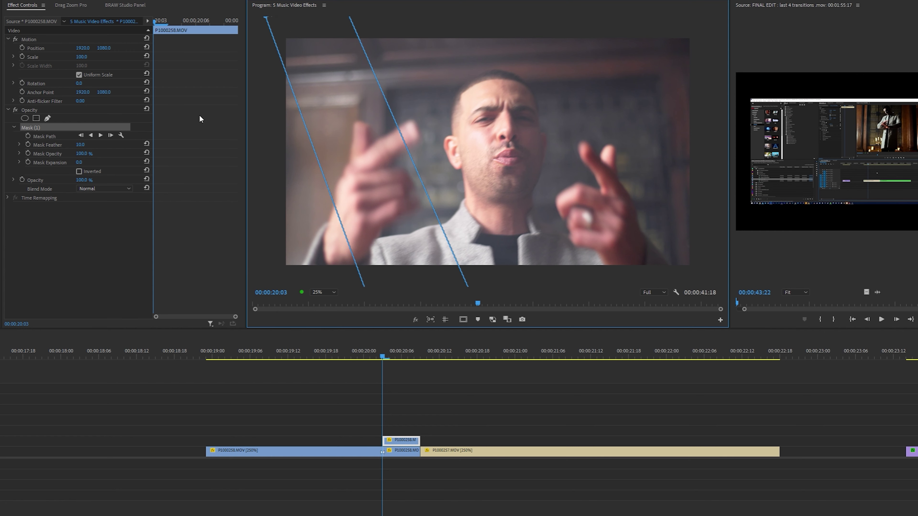
# Set the upper copy's Scale to 179, fine-tune the mask corners, and reselect the clip
pyautogui.moveTo(81, 57); pyautogui.dragTo(102, 57)
pyautogui.moveTo(311, 169); pyautogui.dragTo(412, 157)
pyautogui.click(323, 292)
pyautogui.click(333, 312)
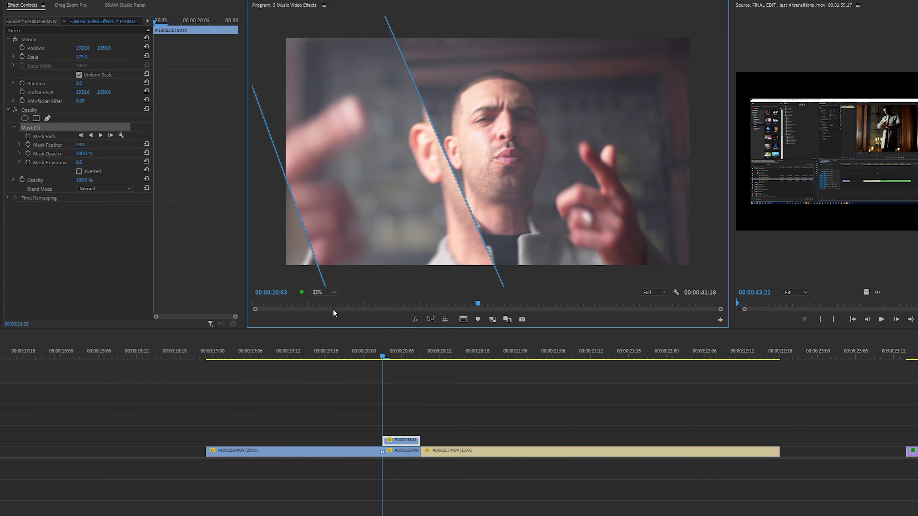
pyautogui.moveTo(513, 248); pyautogui.dragTo(499, 250)
pyautogui.moveTo(404, 34); pyautogui.dragTo(399, 28)
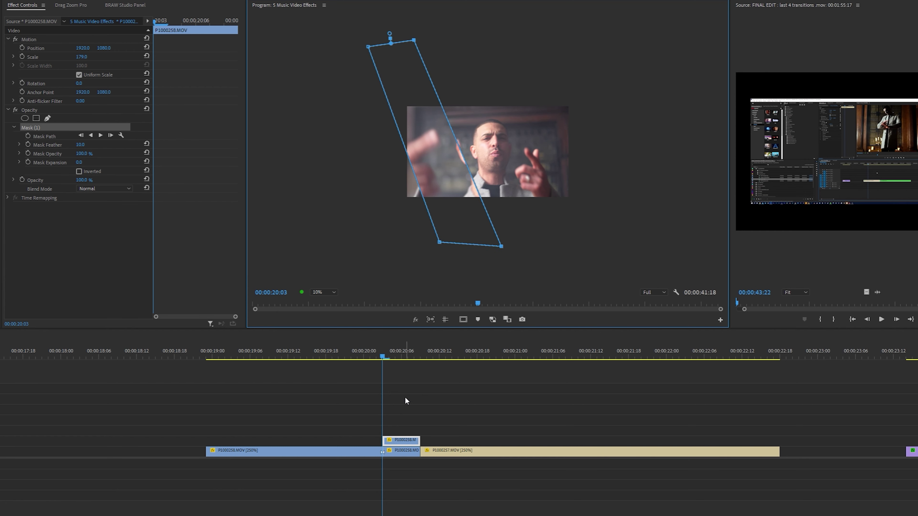
pyautogui.click(405, 397)
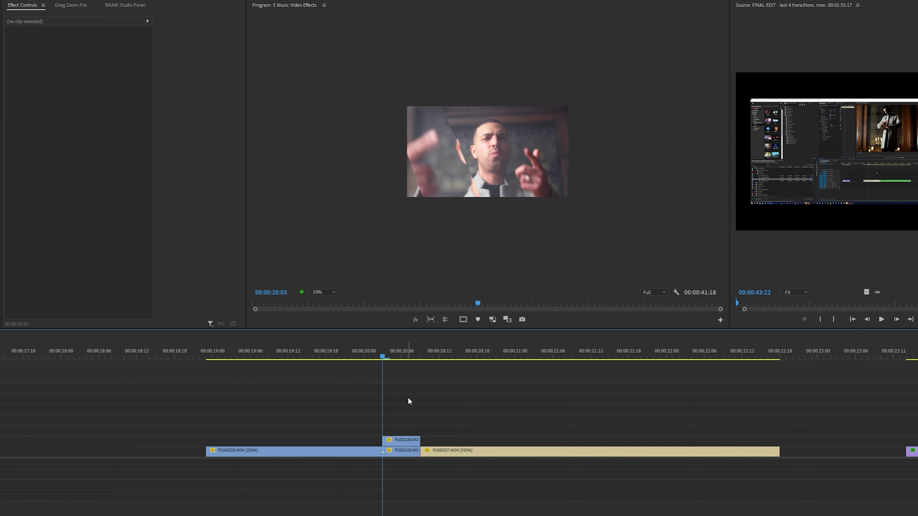
pyautogui.click(401, 440)
# Cut the upper clip two frames later and slide its mask strip right across the face
pyautogui.press('Right')
pyautogui.press('Right')
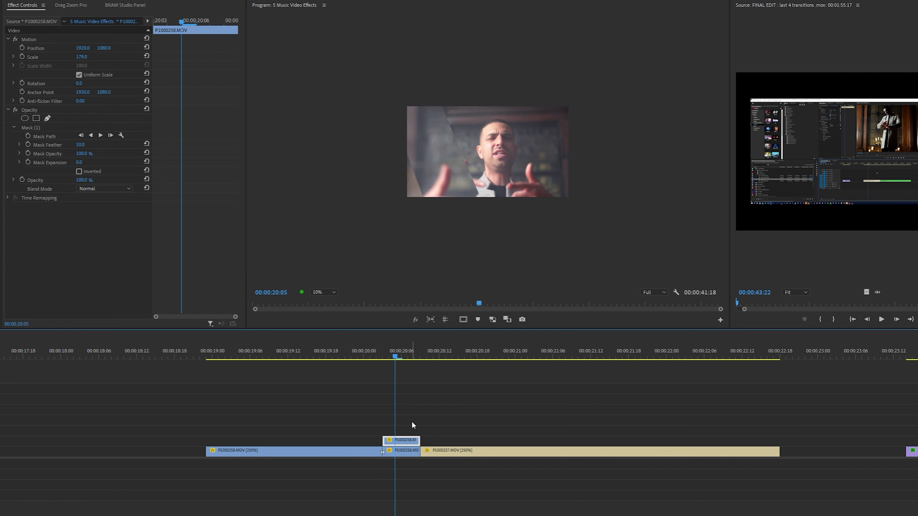
pyautogui.hotkey('ctrl', 'k')
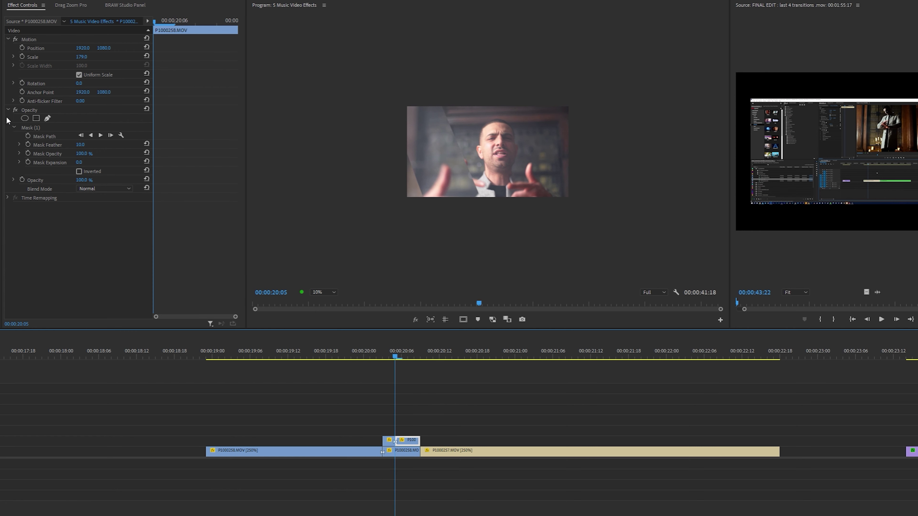
pyautogui.click(35, 127)
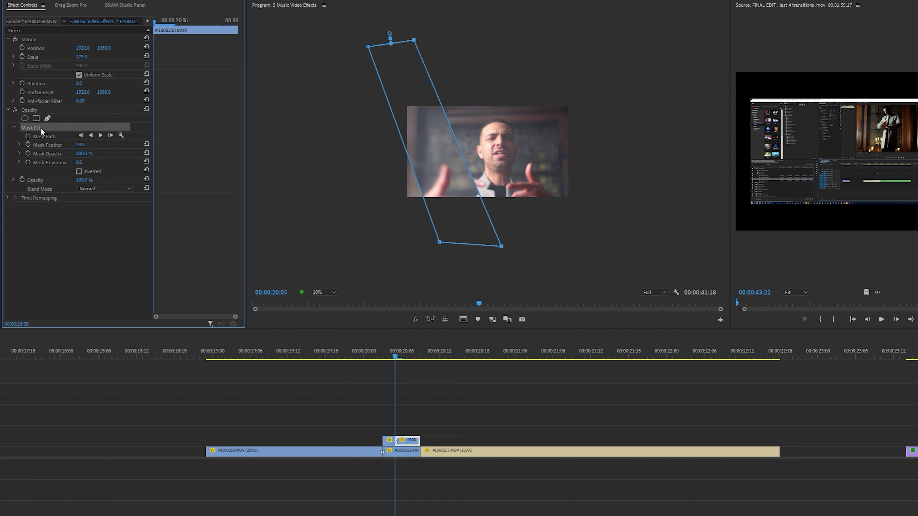
pyautogui.moveTo(431, 156); pyautogui.dragTo(487, 156)
pyautogui.click(408, 443)
# Cut again two frames on, slide the mask further right, and rotate it clockwise into a slant
pyautogui.press('Right')
pyautogui.press('Right')
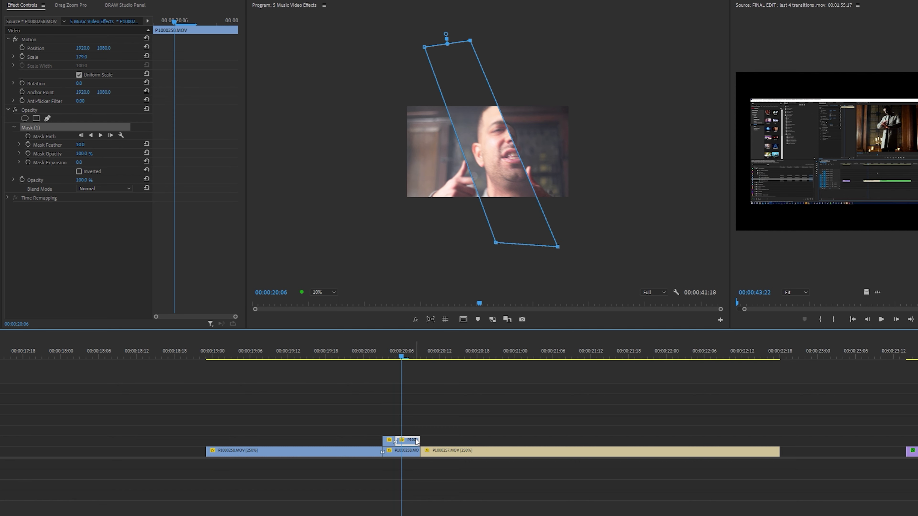
pyautogui.hotkey('ctrl', 'k')
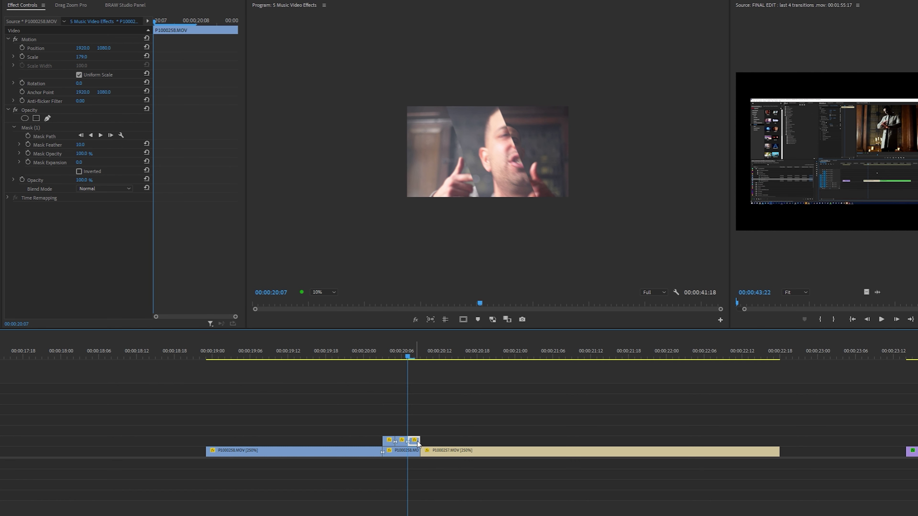
pyautogui.click(33, 129)
pyautogui.moveTo(484, 161); pyautogui.dragTo(545, 160)
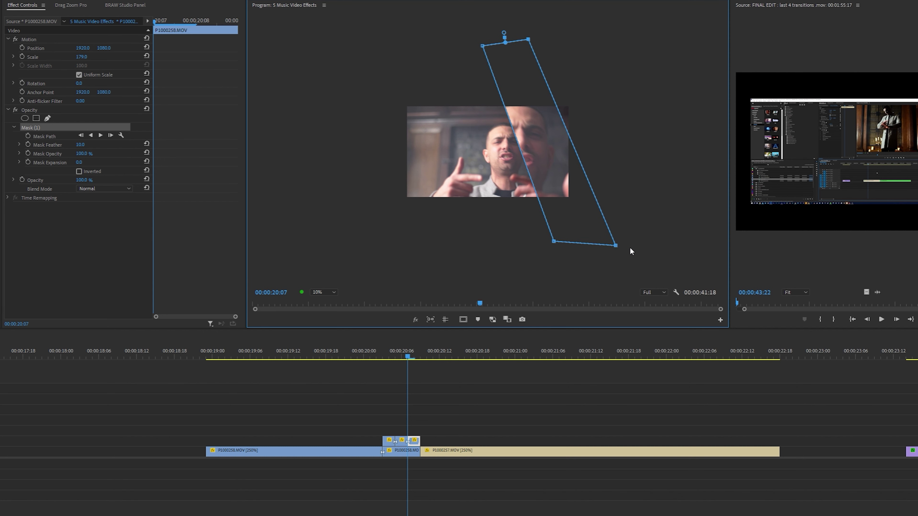
pyautogui.moveTo(620, 250); pyautogui.dragTo(646, 239)
pyautogui.click(528, 439)
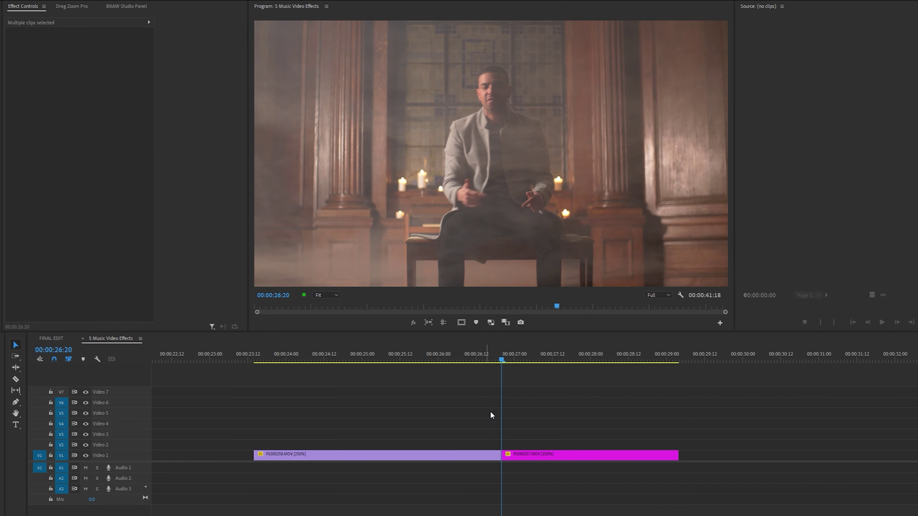
# Apply the Levels effect to P1000258.MOV at its last frame
pyautogui.click(485, 454)
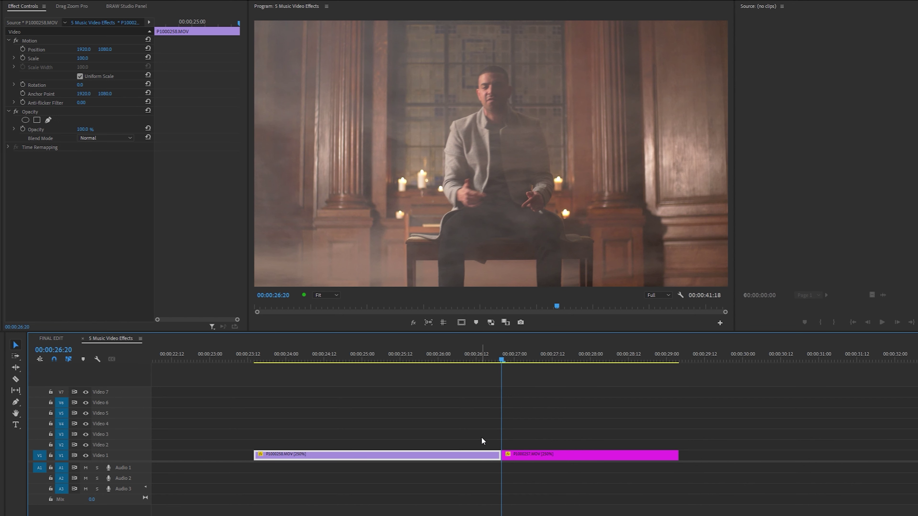
pyautogui.press('Left')
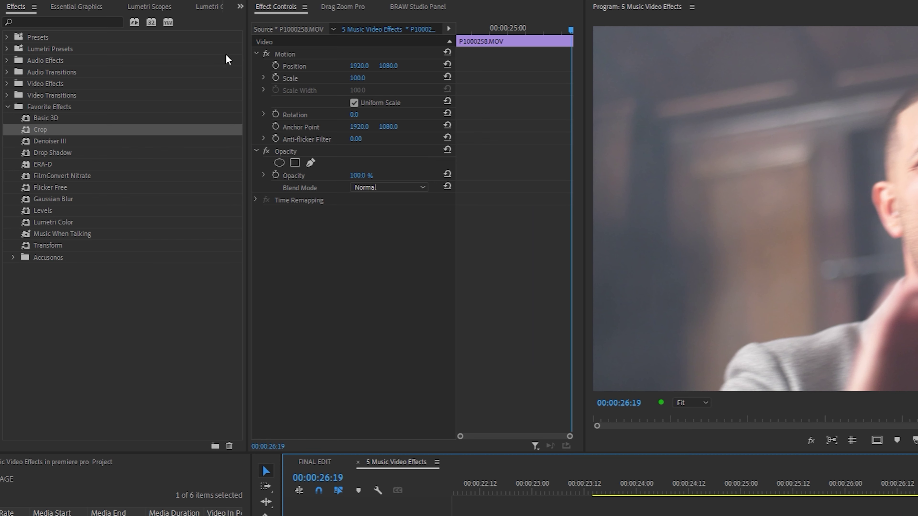
pyautogui.click(72, 22)
pyautogui.write('levels')
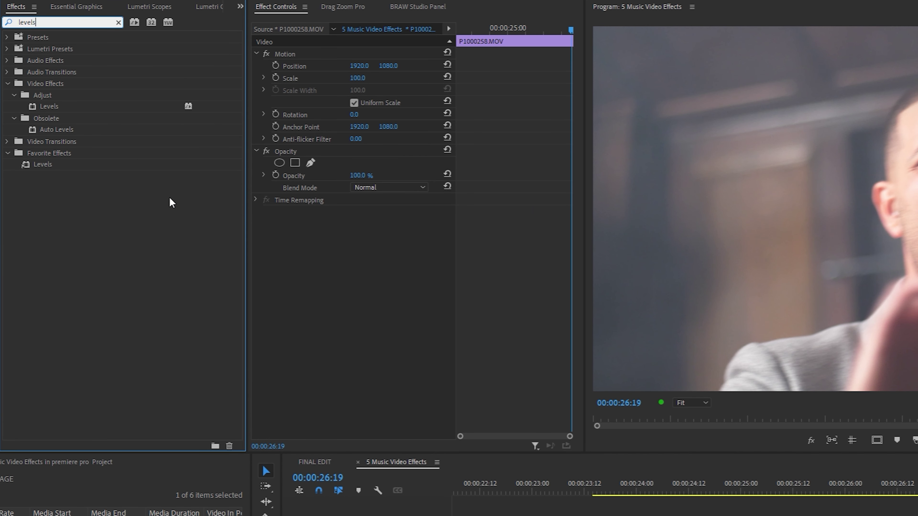
pyautogui.moveTo(40, 104); pyautogui.dragTo(330, 260)
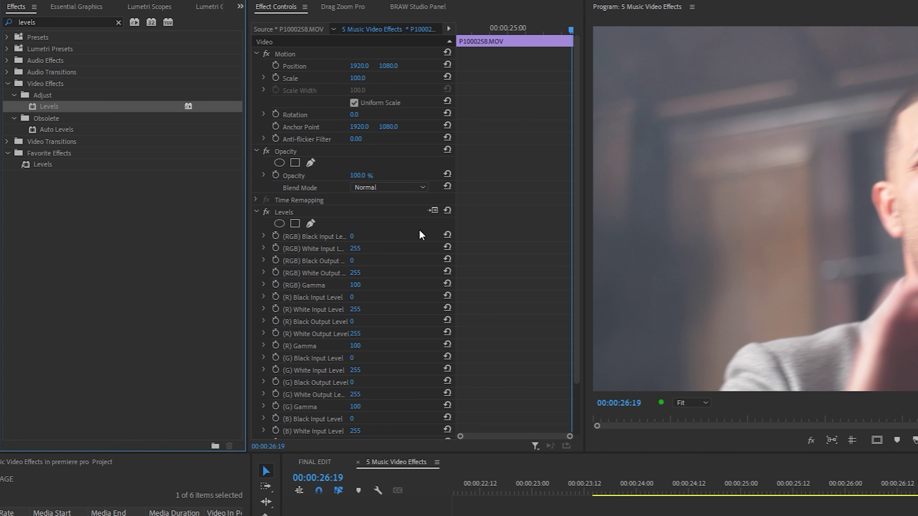
# Keyframe (RGB) White Input Level 120 at 00:00:26:19 and 255 at 00:00:26:16
pyautogui.click(275, 248)
pyautogui.click(355, 248)
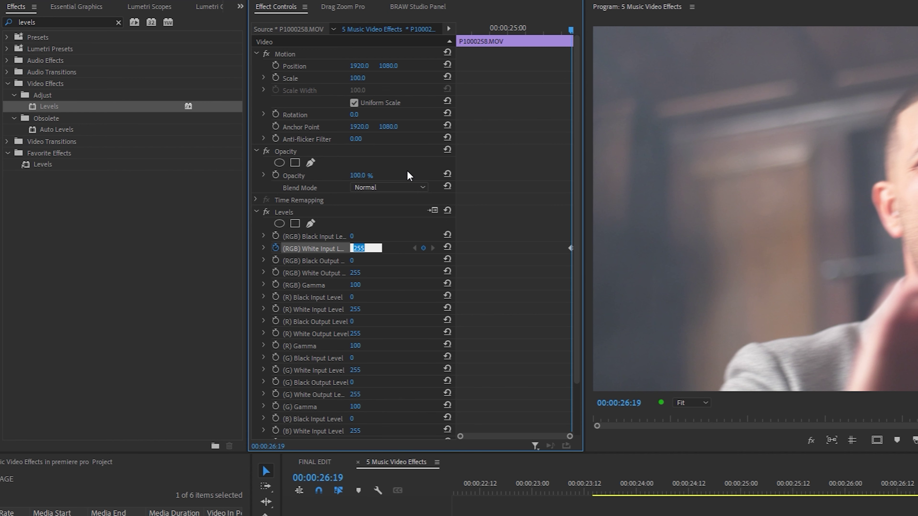
pyautogui.write('120')
pyautogui.press('Return')
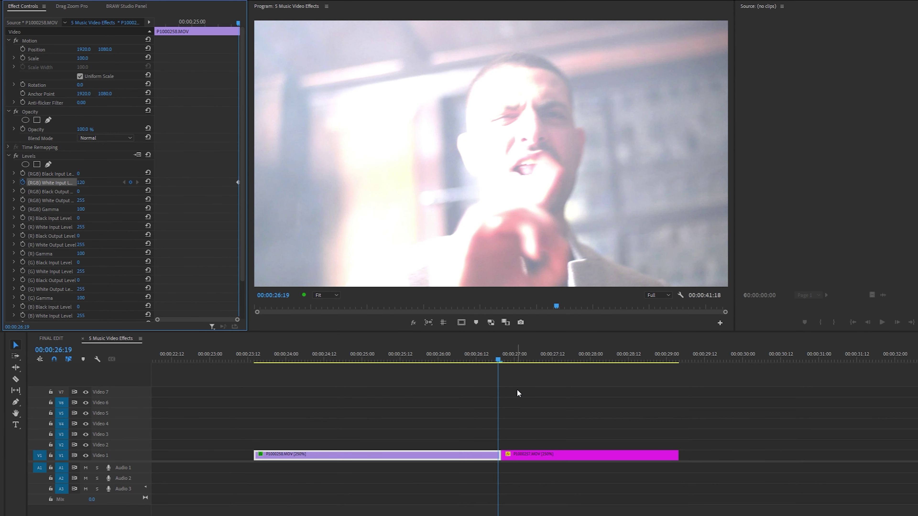
pyautogui.press('Left')
pyautogui.press('Left')
pyautogui.press('Left')
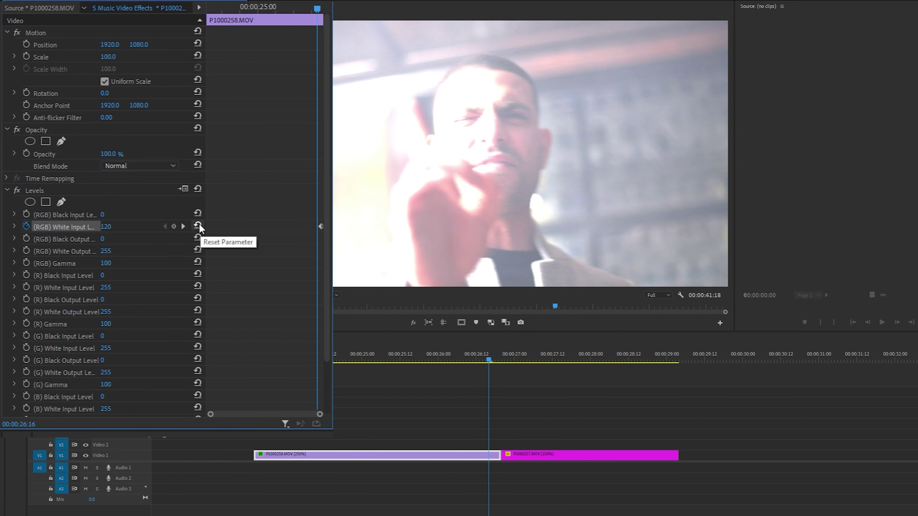
pyautogui.click(197, 226)
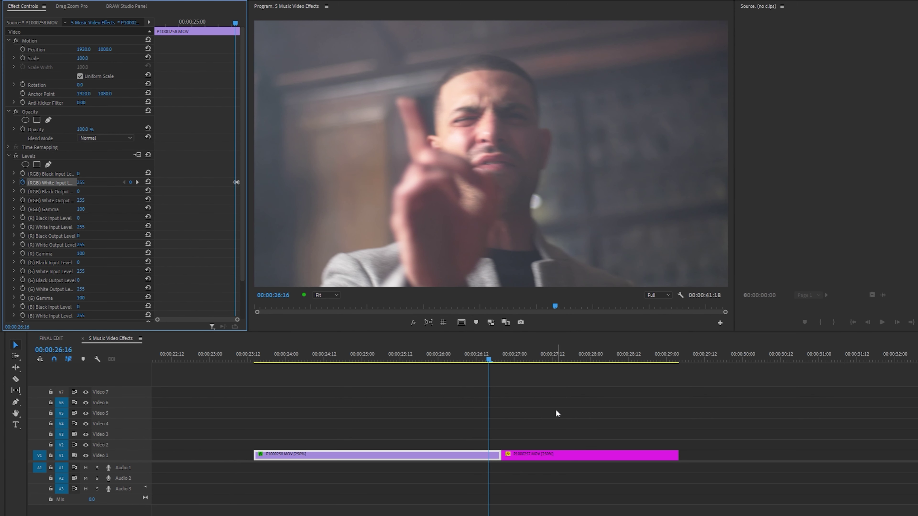
pyautogui.press('Down')
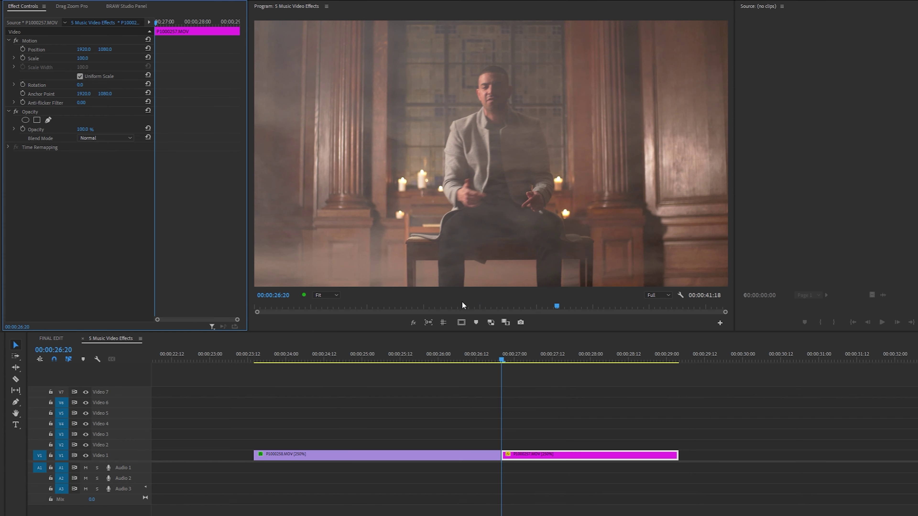
# Apply Levels to P1000257.MOV, keying White Input 120 at 00:00:26:20 and 255 three frames later
pyautogui.moveTo(27, 80); pyautogui.dragTo(237, 194)
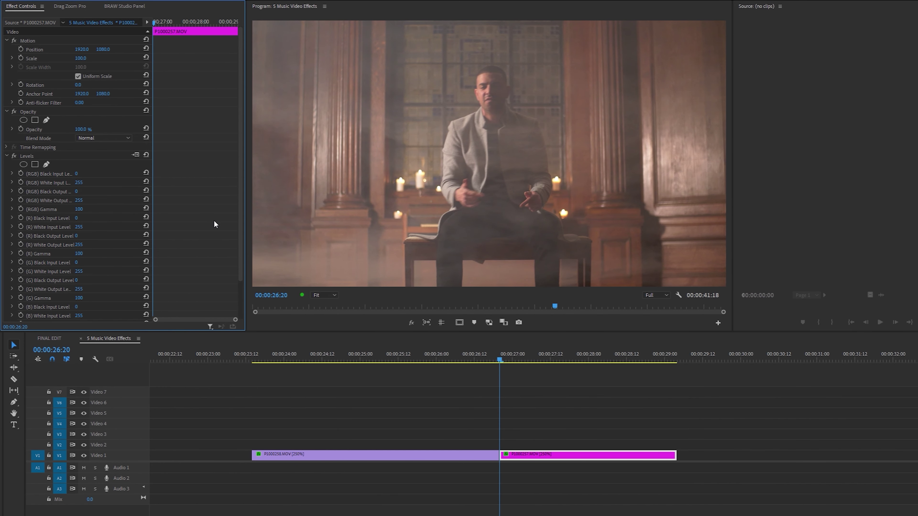
pyautogui.click(21, 182)
pyautogui.click(79, 182)
pyautogui.write('120')
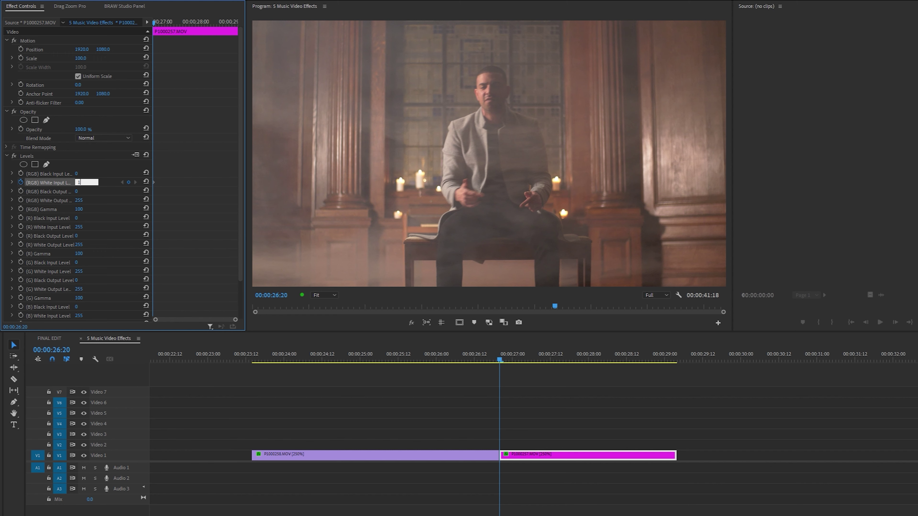
pyautogui.press('Return')
pyautogui.press('Right')
pyautogui.press('Right')
pyautogui.press('Right')
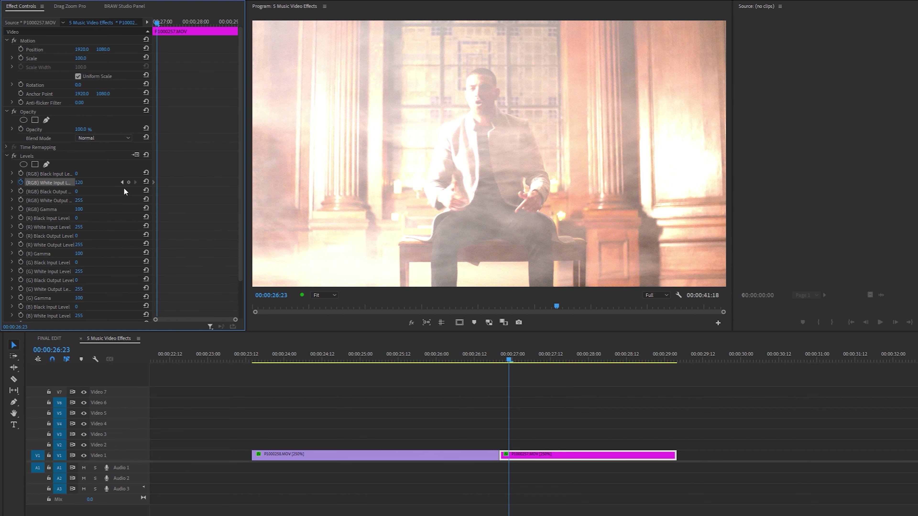
pyautogui.click(146, 182)
pyautogui.click(290, 356)
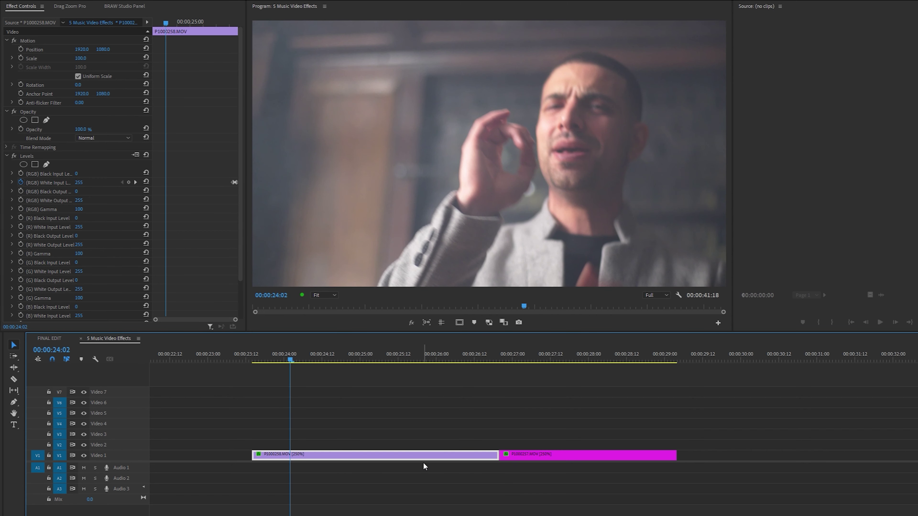
# Play back the Levels flashes, then apply Color Balance (HLS) to P1000258.MOV at 00:00:39:09
pyautogui.press('space')
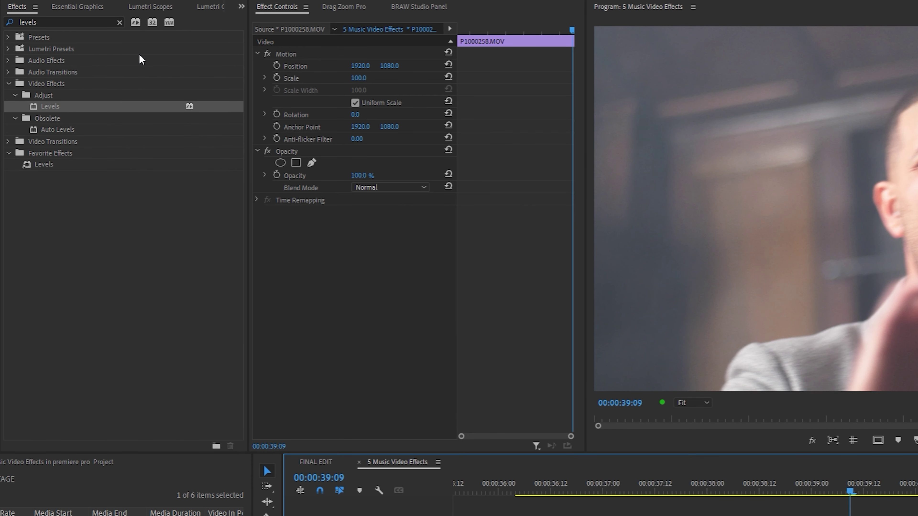
pyautogui.click(119, 23)
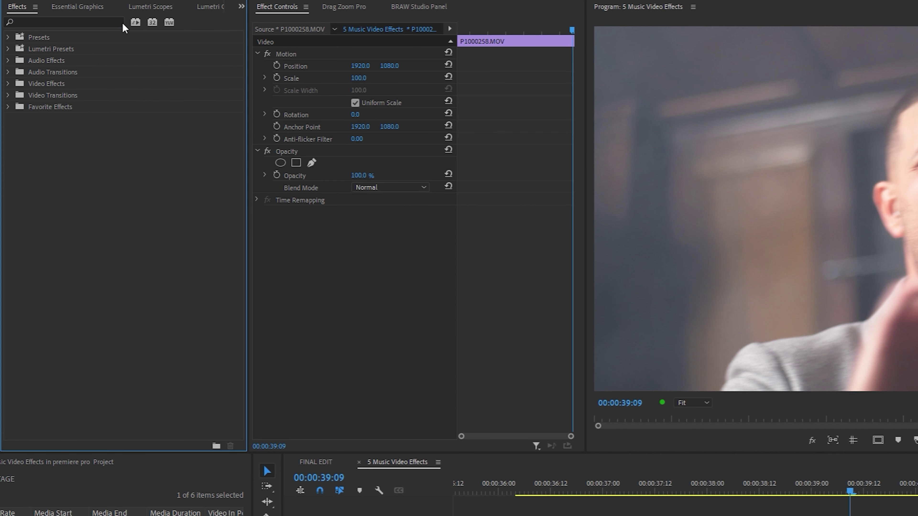
pyautogui.write('hls')
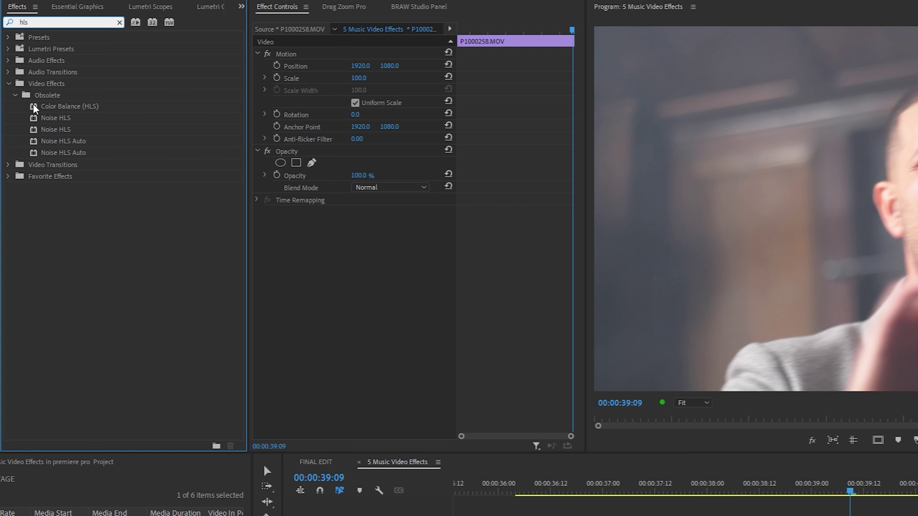
pyautogui.moveTo(33, 109); pyautogui.dragTo(348, 246)
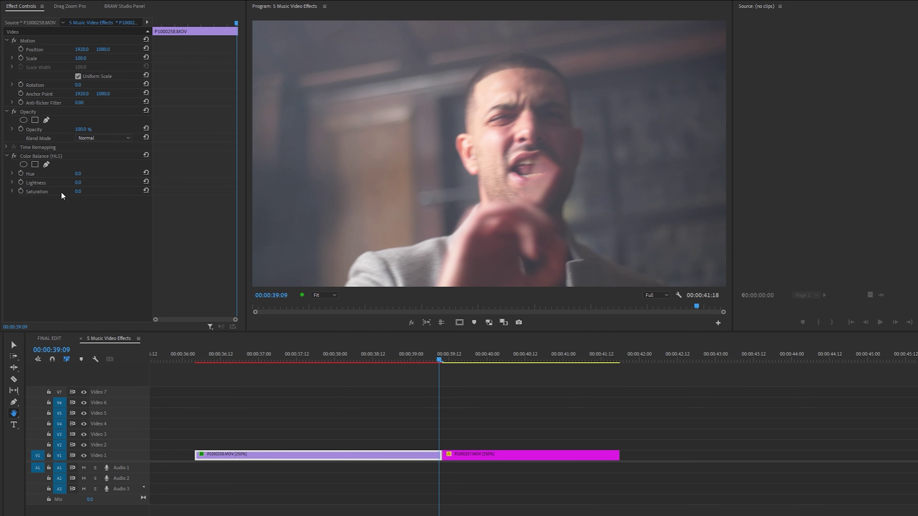
# Keyframe P1000258.MOV's Hue to -312° at 39:09 for a green tint
pyautogui.click(21, 174)
pyautogui.moveTo(78, 173); pyautogui.dragTo(58, 174)
pyautogui.moveTo(132, 246); pyautogui.dragTo(81, 246)
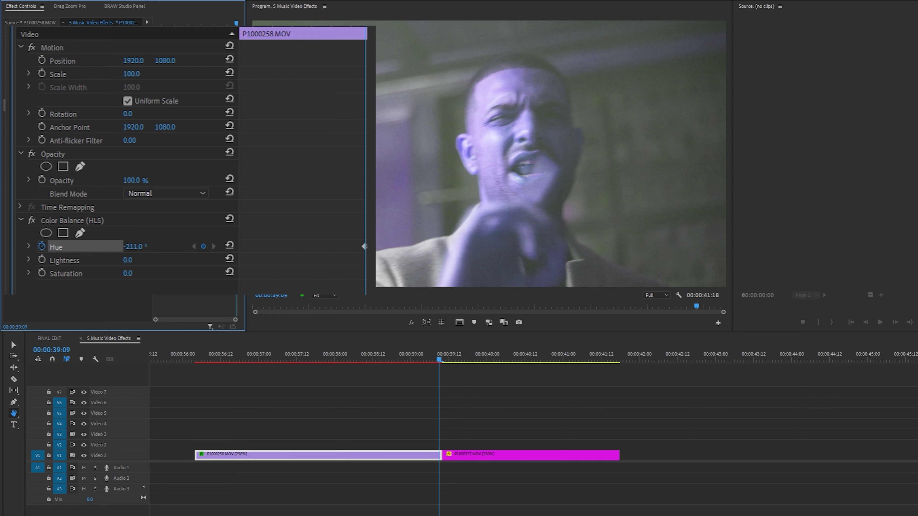
pyautogui.moveTo(81, 174); pyautogui.dragTo(78, 173)
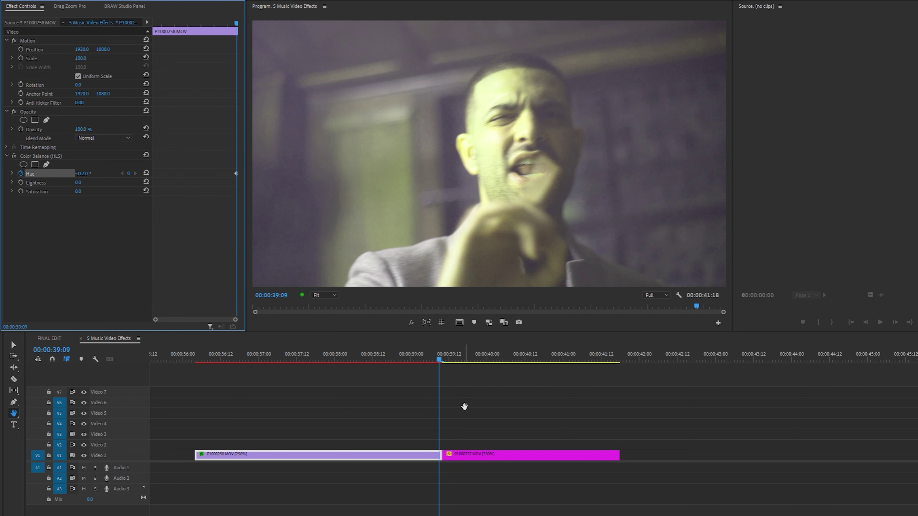
# Add a 0° Hue keyframe three frames earlier at 39:06, then move to P1000257.MOV
pyautogui.press('Left')
pyautogui.press('Left')
pyautogui.press('Left')
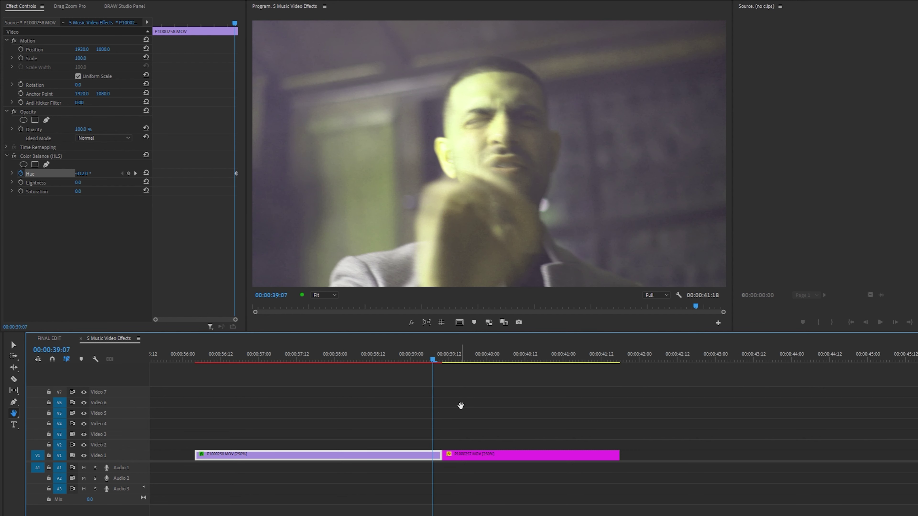
pyautogui.press('v')
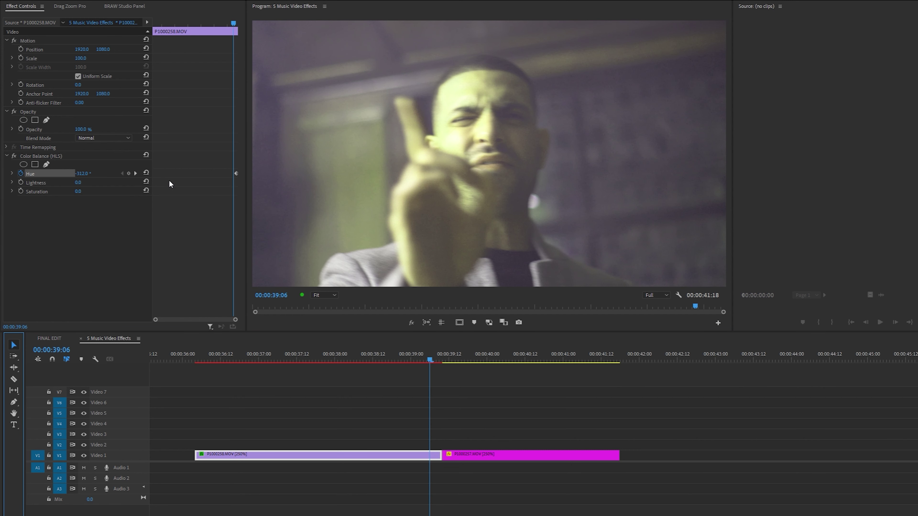
pyautogui.click(146, 173)
pyautogui.press('Right')
pyautogui.press('Right')
pyautogui.press('Right')
pyautogui.press('Right')
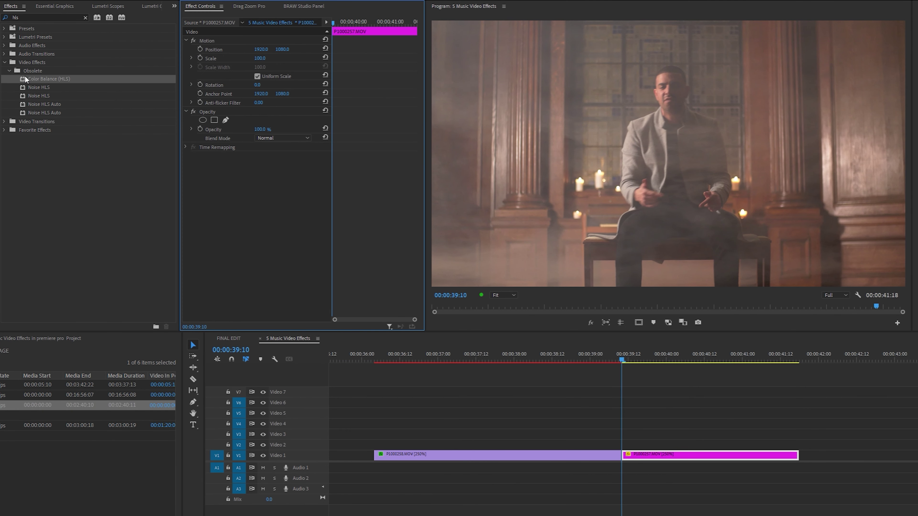
# Apply Color Balance (HLS) to P1000257.MOV and keyframe Hue at -319° at 39:10
pyautogui.moveTo(26, 78); pyautogui.dragTo(240, 179)
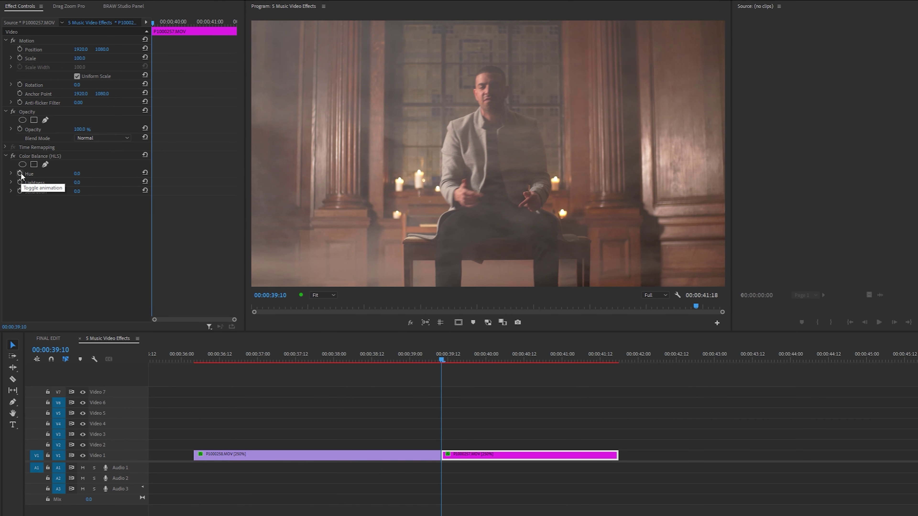
pyautogui.click(20, 174)
pyautogui.moveTo(82, 174); pyautogui.dragTo(36, 174)
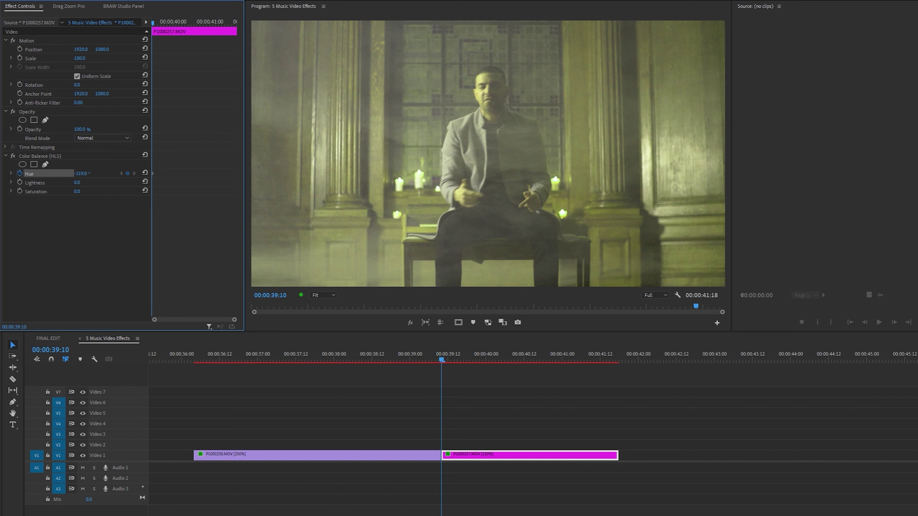
# Return Hue to 0° at 39:13, then play back both hue flashes from P1000258.MOV
pyautogui.press('Right')
pyautogui.press('Right')
pyautogui.press('Right')
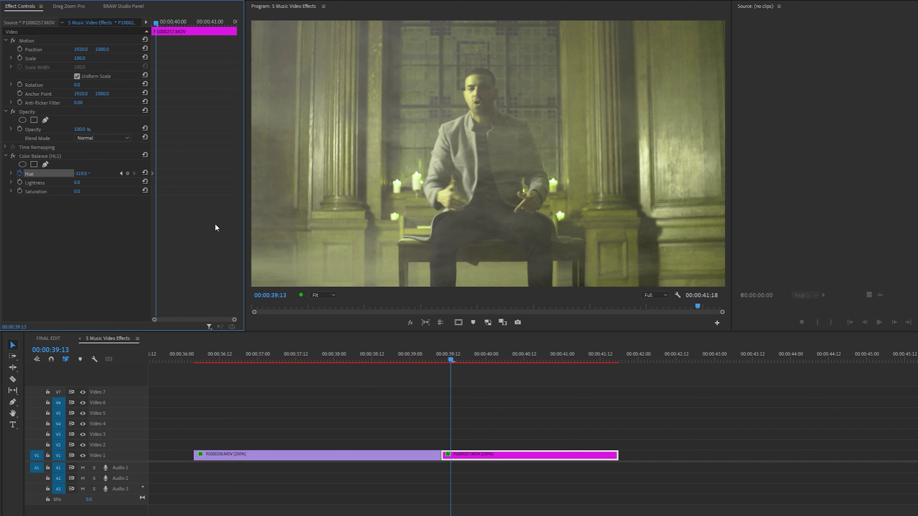
pyautogui.click(145, 173)
pyautogui.click(343, 356)
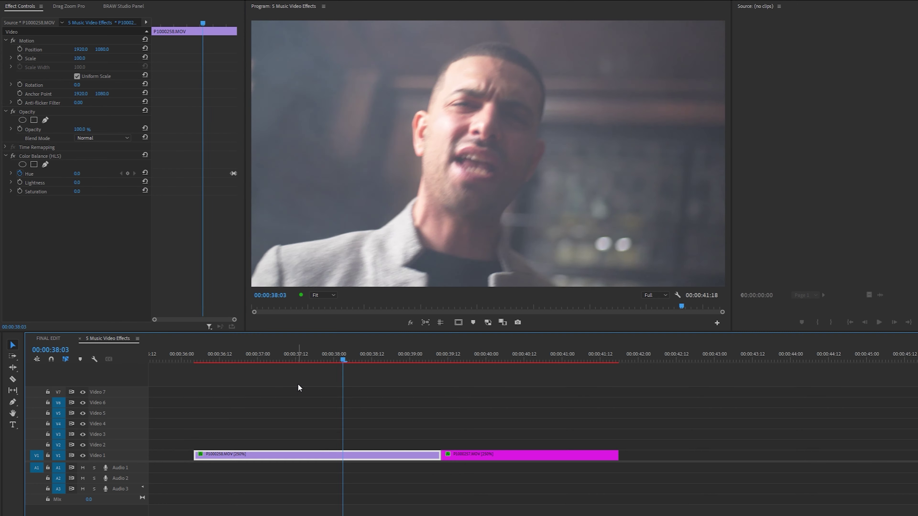
pyautogui.press('space')
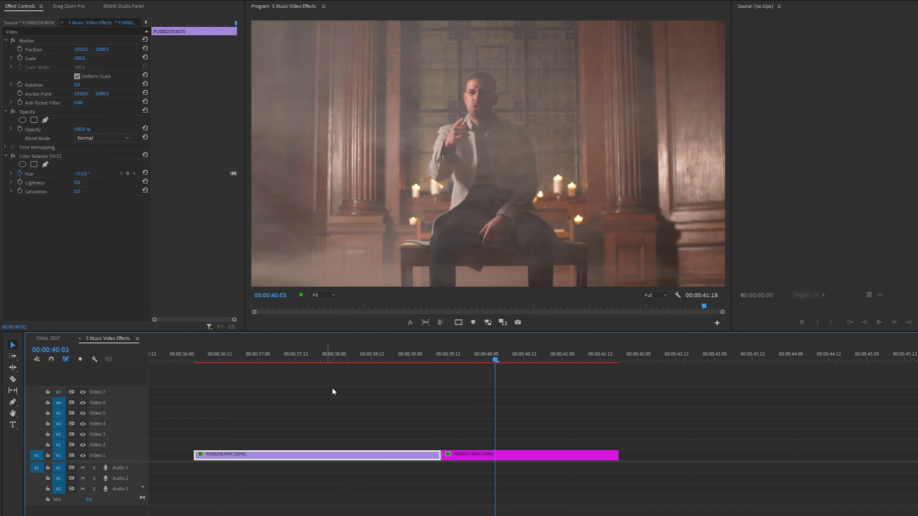